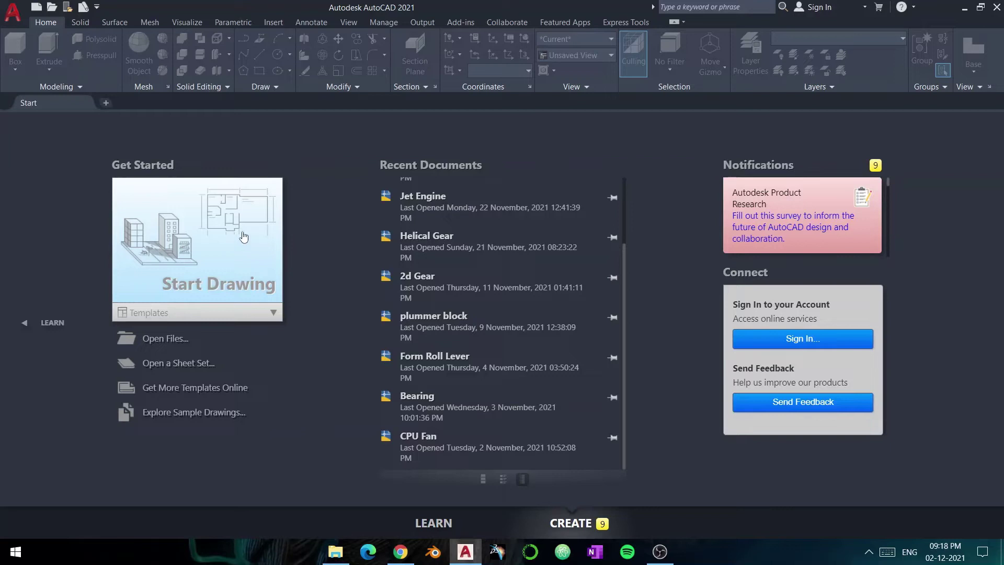
left_click(243, 237)
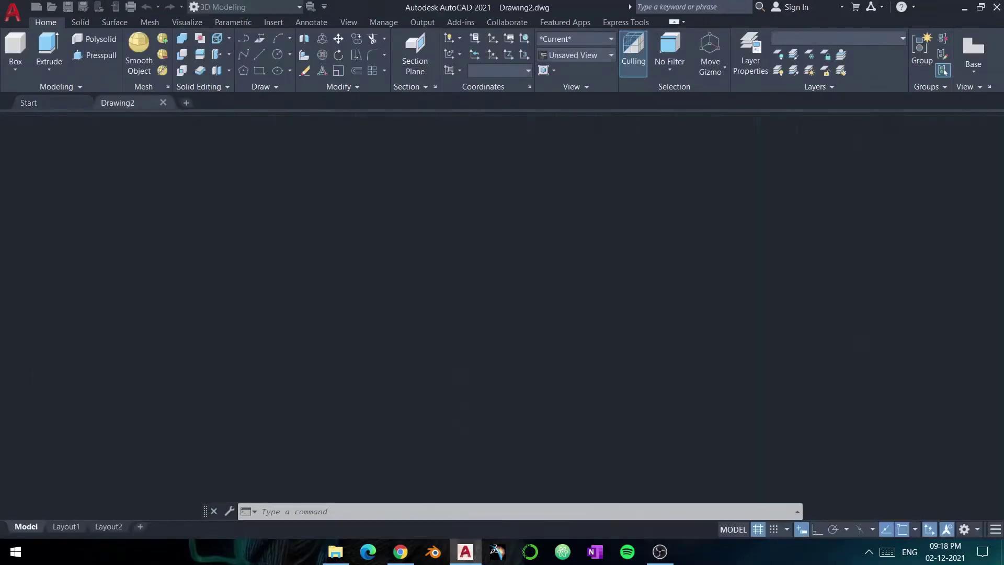
left_click(259, 71)
left_click(360, 203)
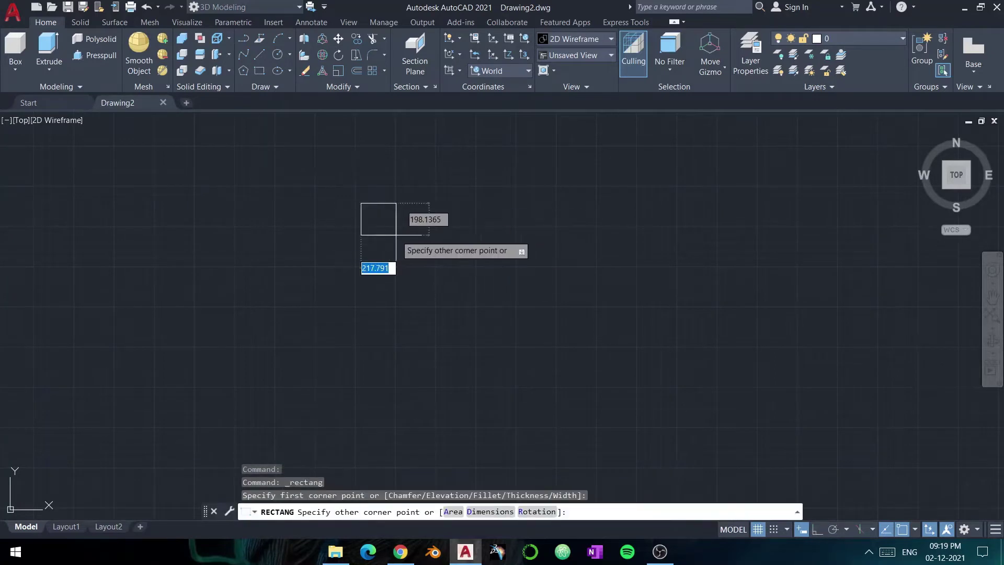
type("@10,10")
key("Return")
scroll(345, 215, "up", 10)
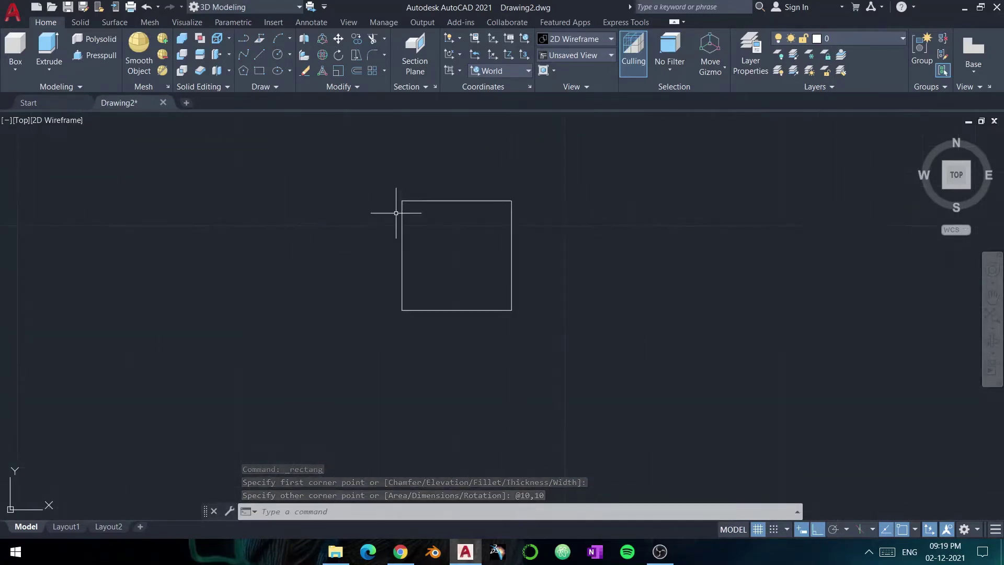
scroll(399, 212, "up", 2)
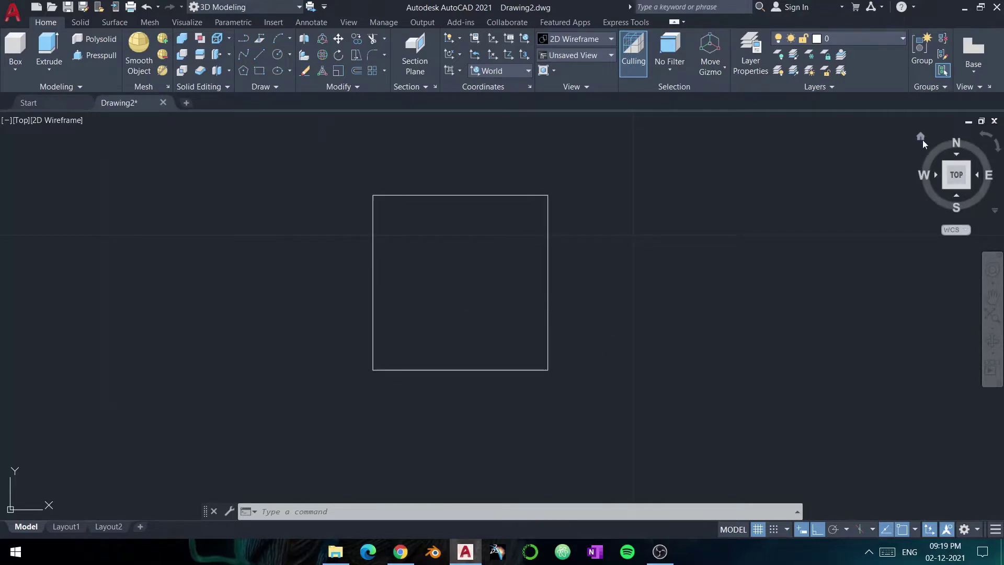
Switch the viewport to the isometric home view.
left_click(922, 139)
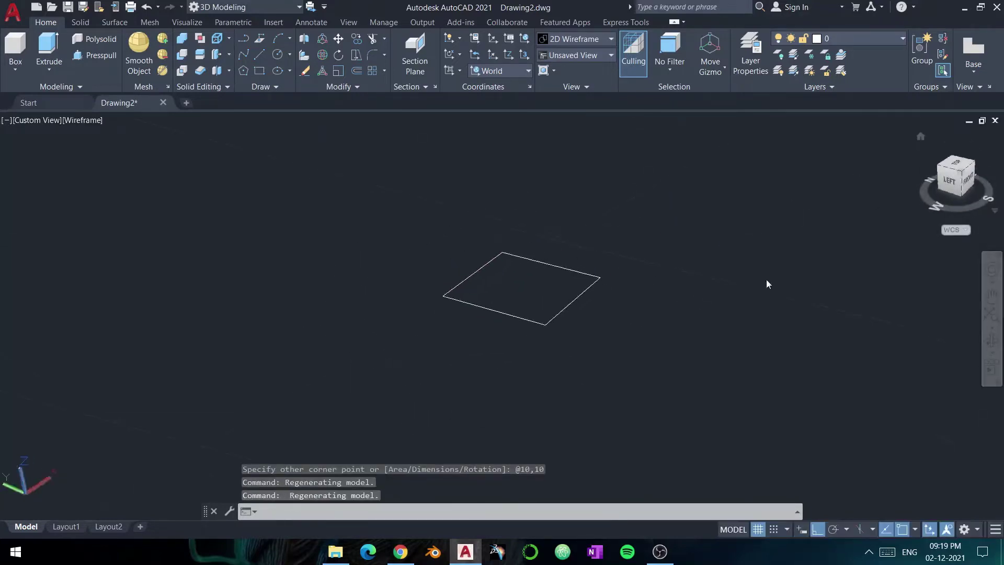
right_click(955, 181)
key("Escape")
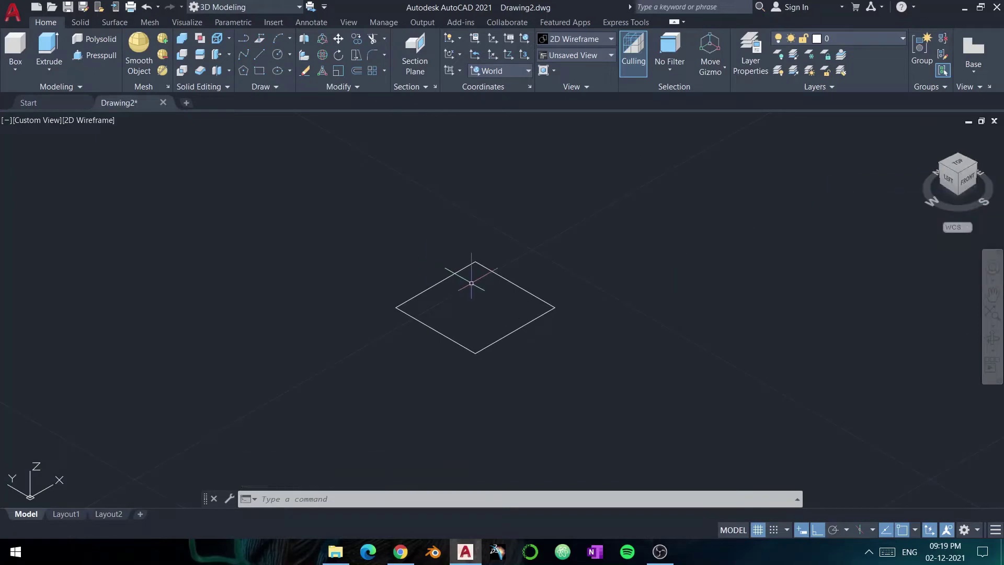
Copy the square from its centre to place copies stacked above along Z, including one 24 units up.
type("copy")
key("Return")
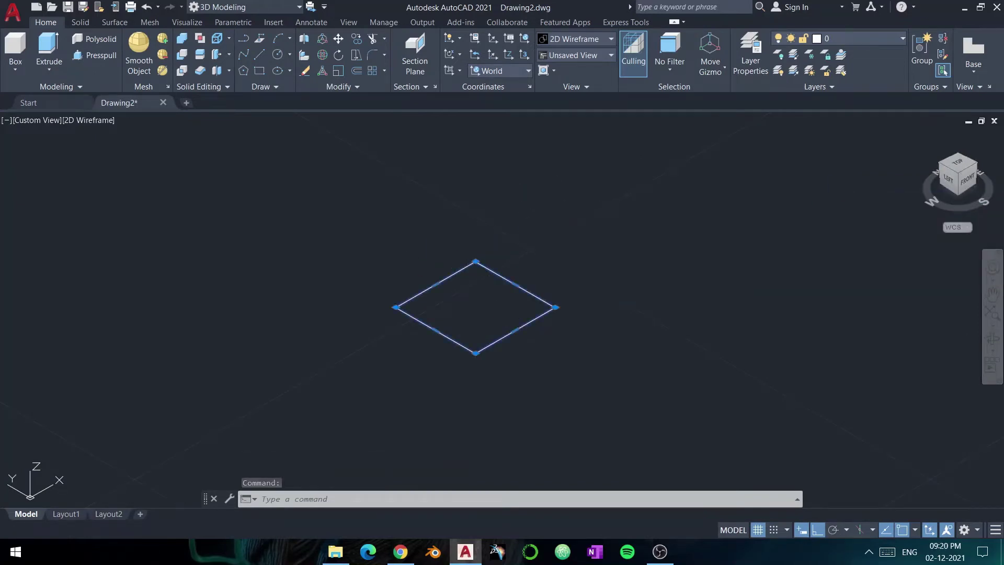
left_click(475, 307)
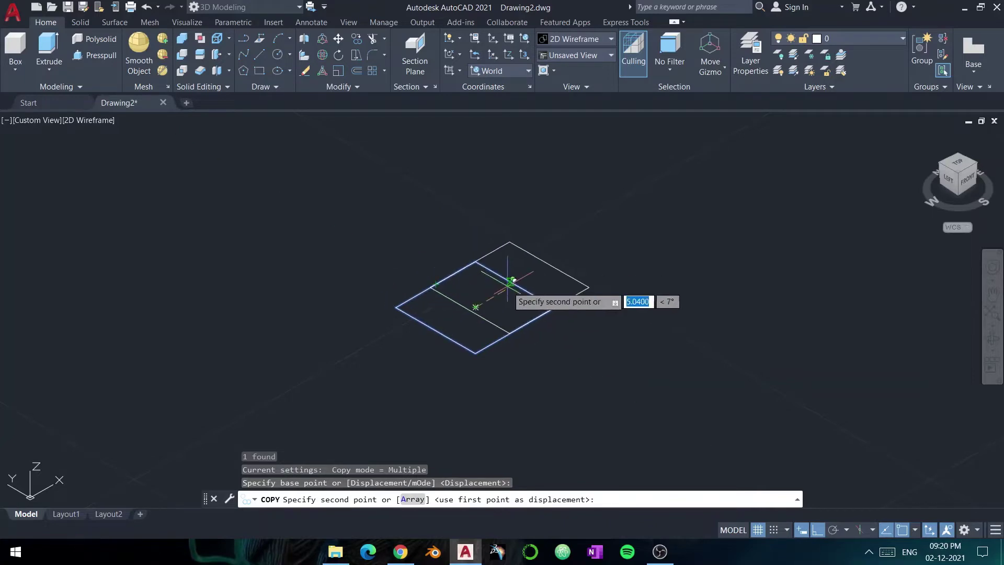
type("24")
key("Return")
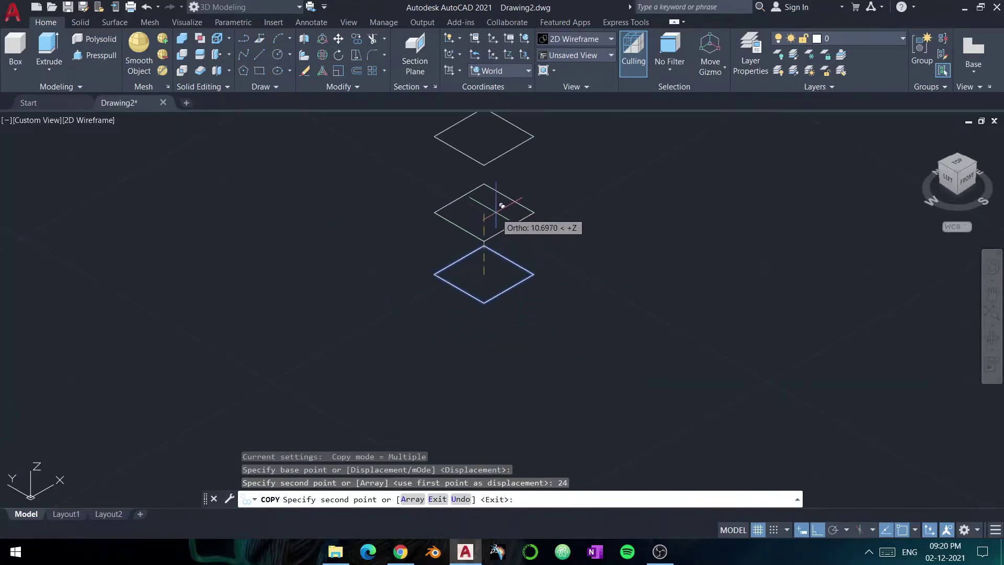
key("Escape")
scroll(455, 317, "down", 1)
scroll(457, 280, "down", 2)
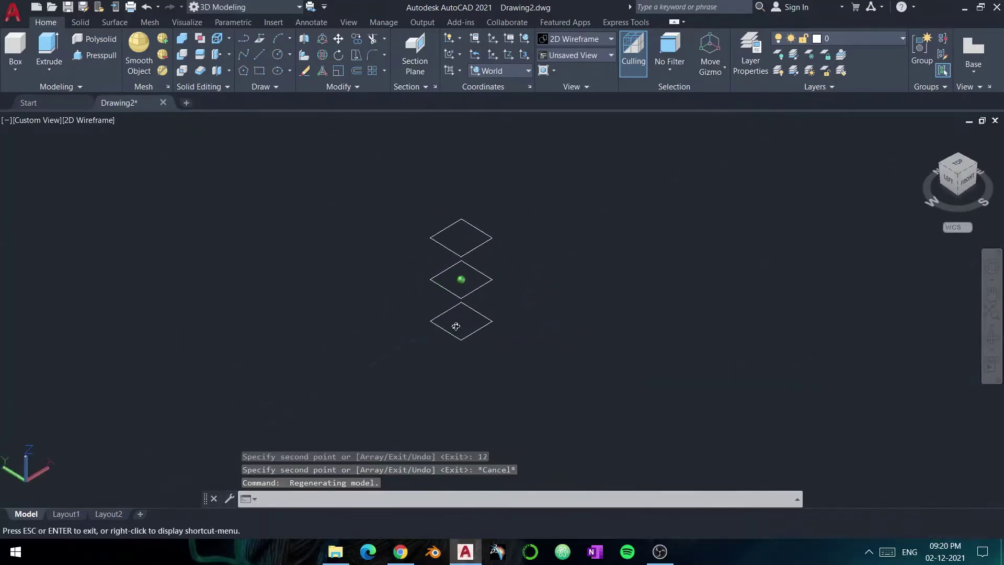
scroll(463, 299, "up", 3)
Scale the middle square to 0.7 about its centre.
type("SC")
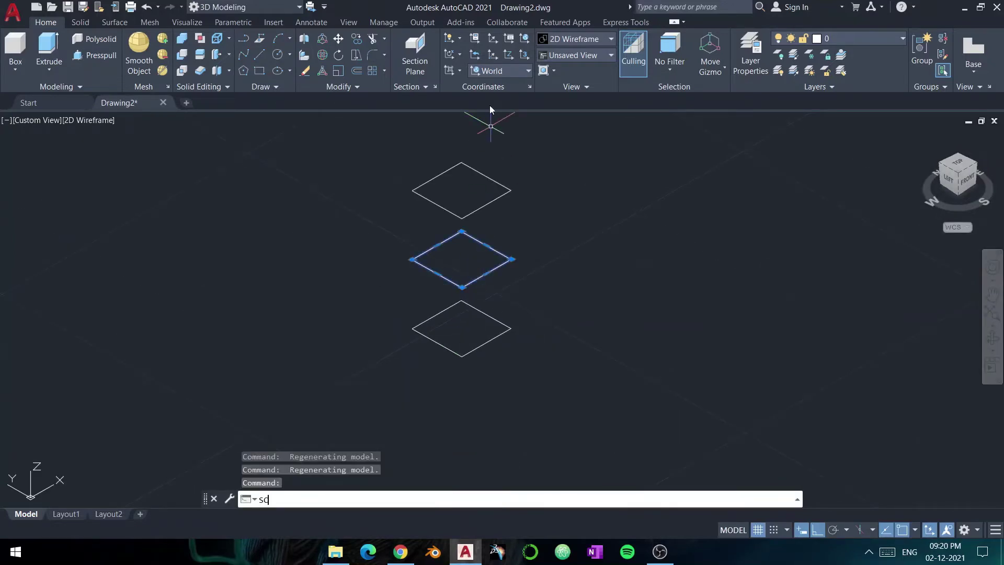
key("Return")
left_click(462, 258)
key("Return")
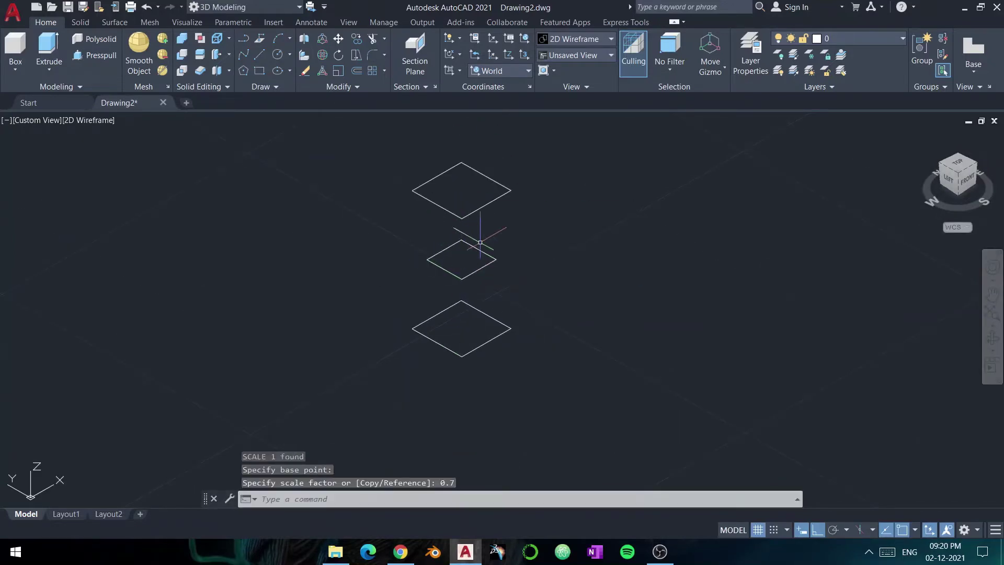
Rotate the middle square by 45 degrees.
type("ro")
key("Return")
left_click(479, 254)
key("Return")
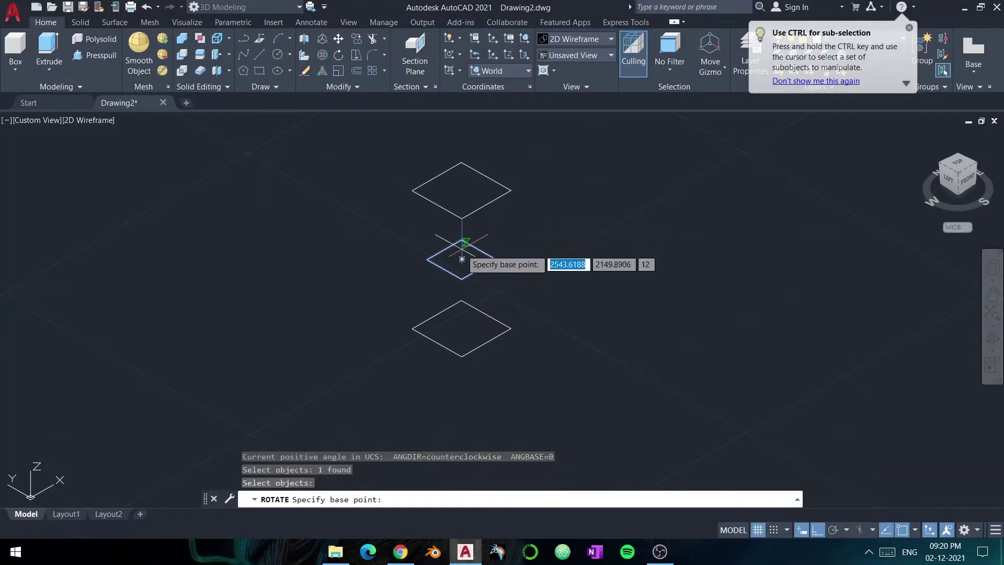
type("245")
key("Return")
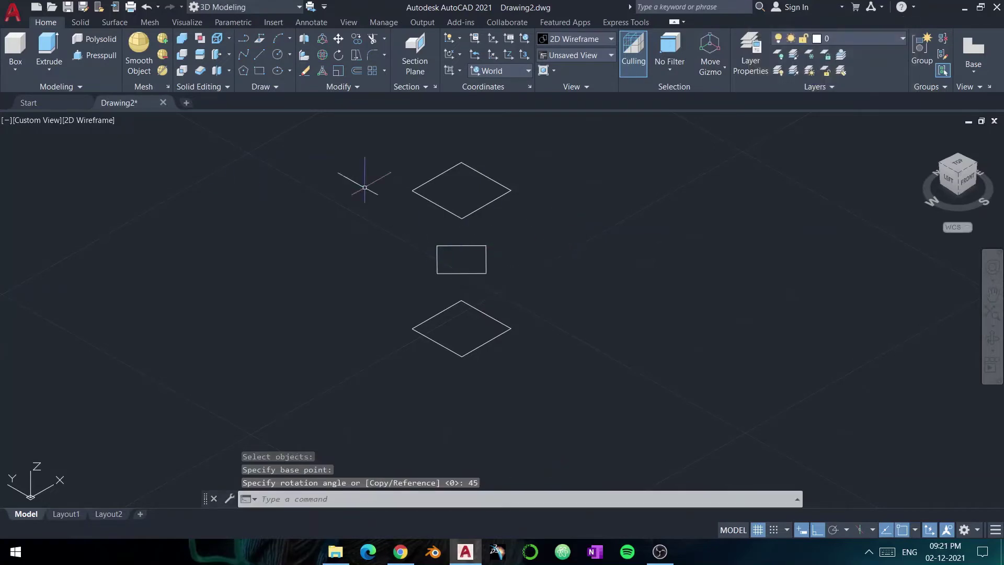
left_click(100, 23)
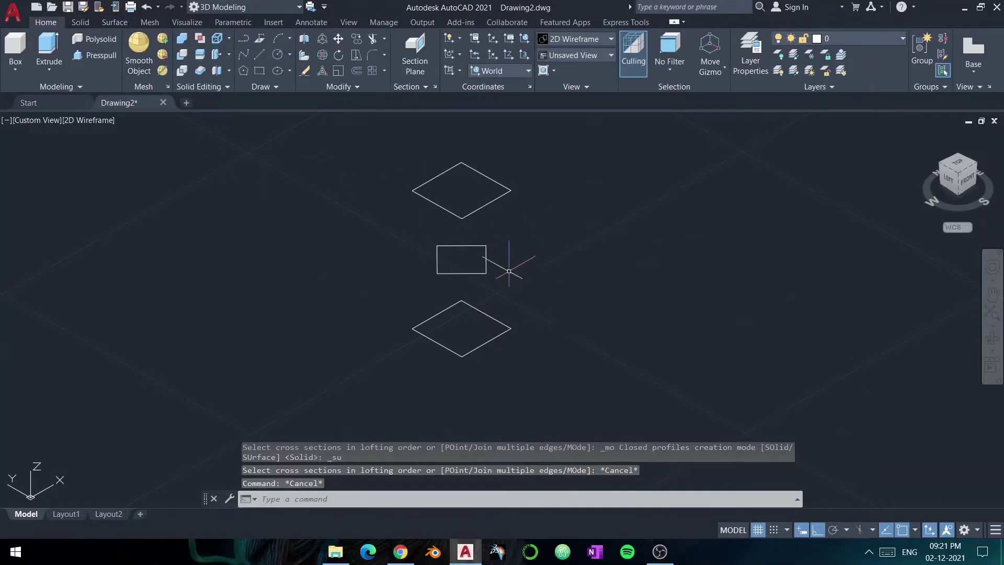
Set both chamfer distances to 1.5 for the bottom square.
left_click(488, 346)
type("chamfer")
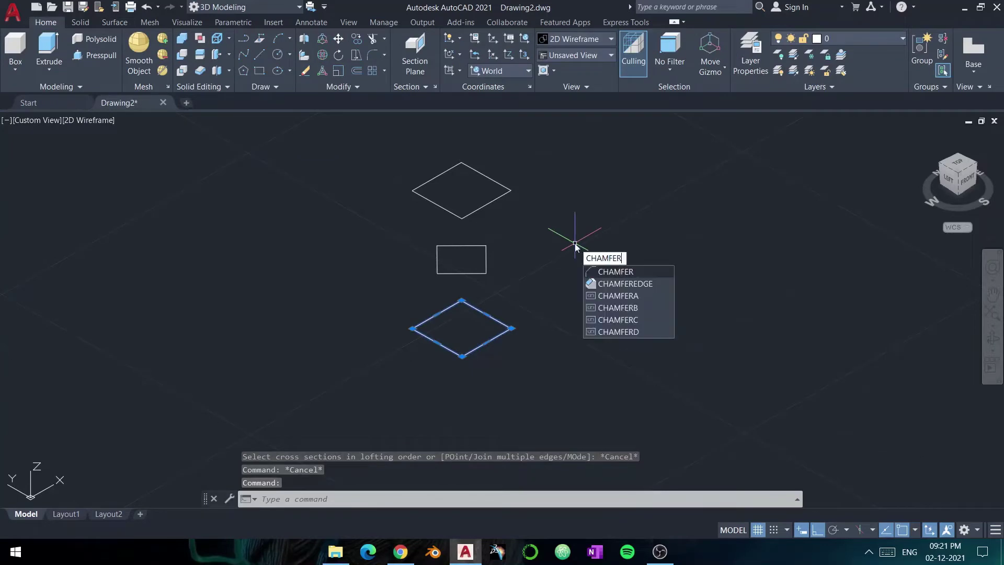
key("Return")
left_click(478, 499)
type("1.5")
key("Return")
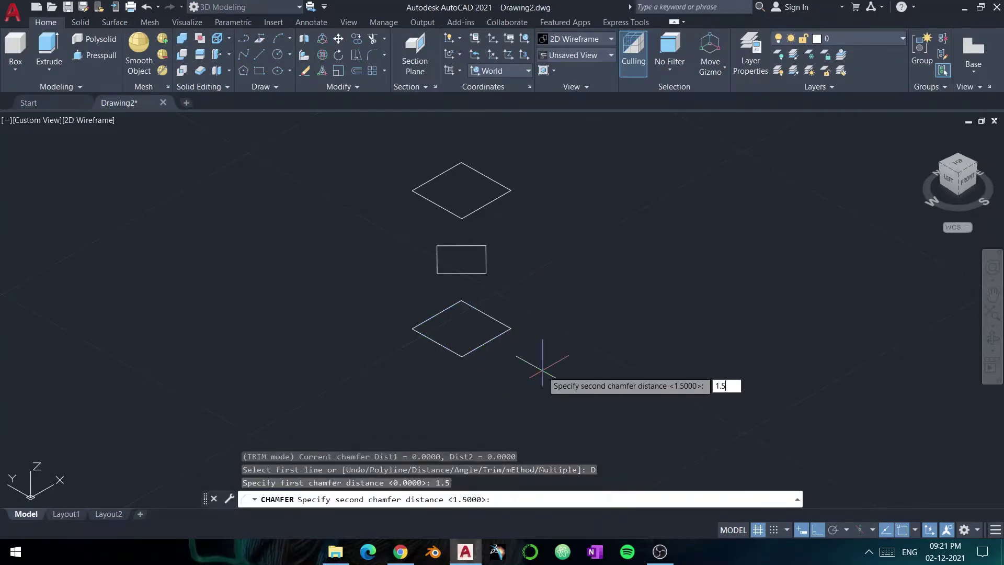
type("1.5")
key("Return")
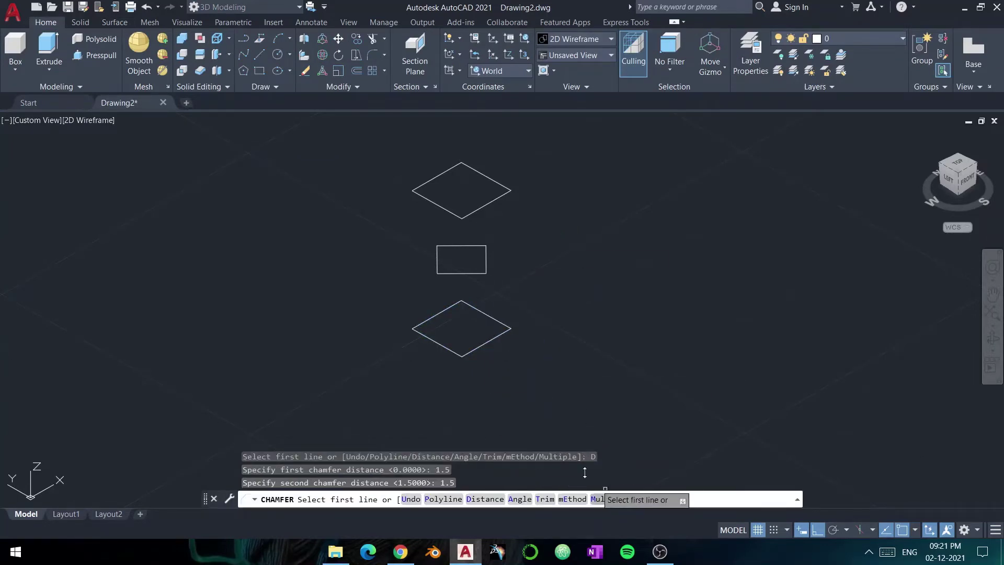
Chamfer every corner of the bottom square, turning it into an octagon.
left_click(494, 318)
left_click(495, 338)
left_click(465, 304)
left_click(442, 314)
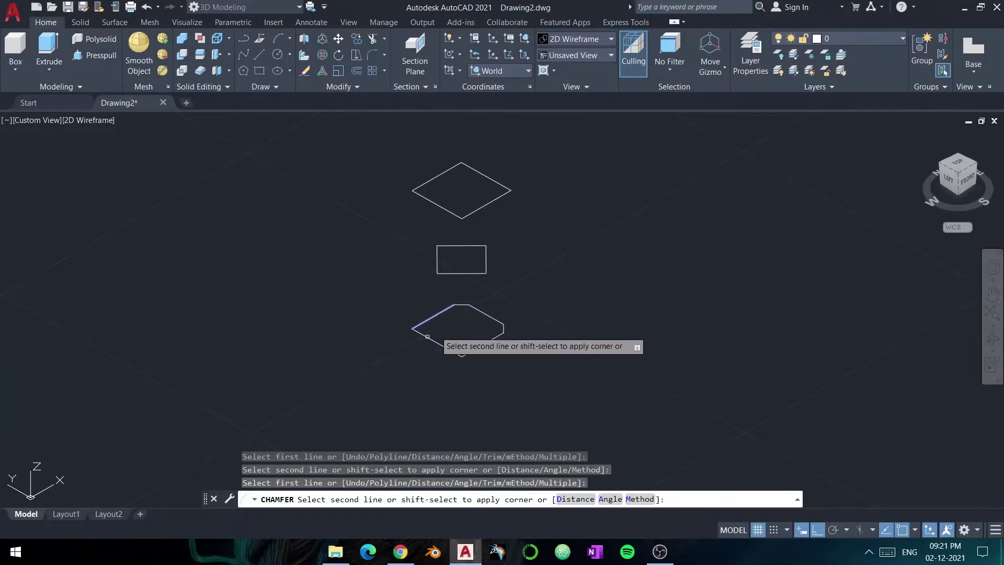
left_click(427, 337)
scroll(444, 366, "up", 3)
scroll(484, 262, "down", 2)
scroll(504, 265, "up", 3)
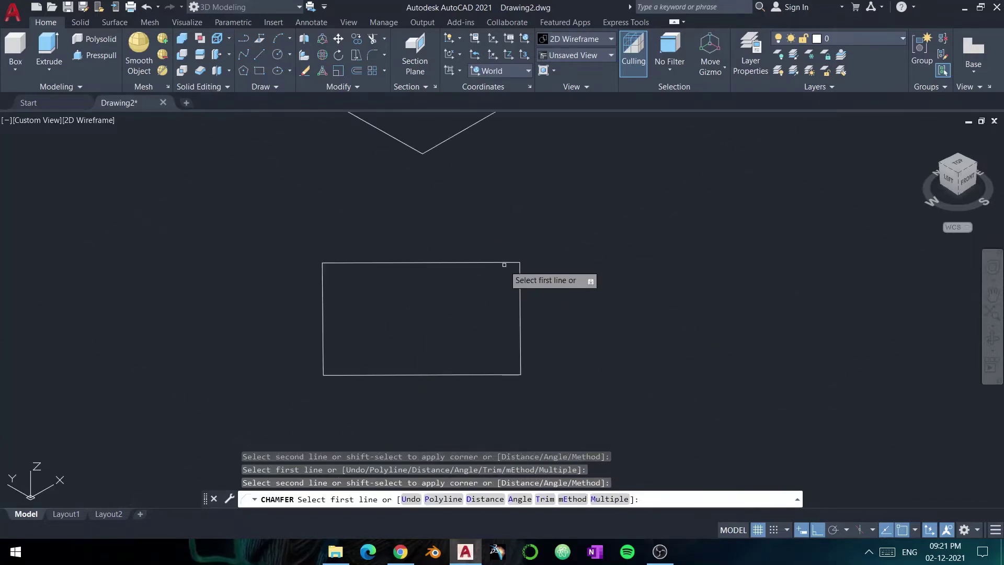
left_click(504, 265)
left_click(520, 311)
left_click(482, 373)
left_click(322, 343)
left_click(354, 264)
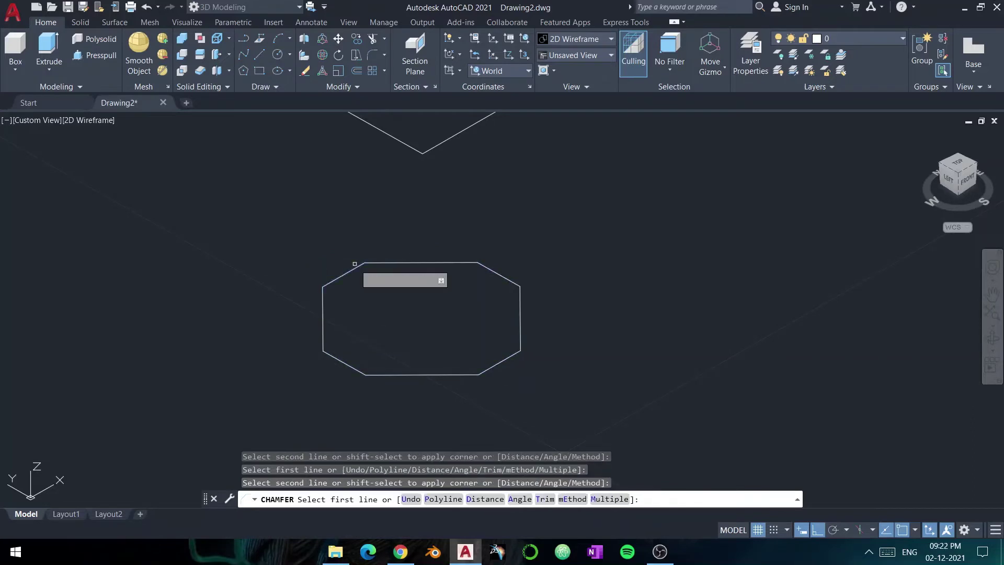
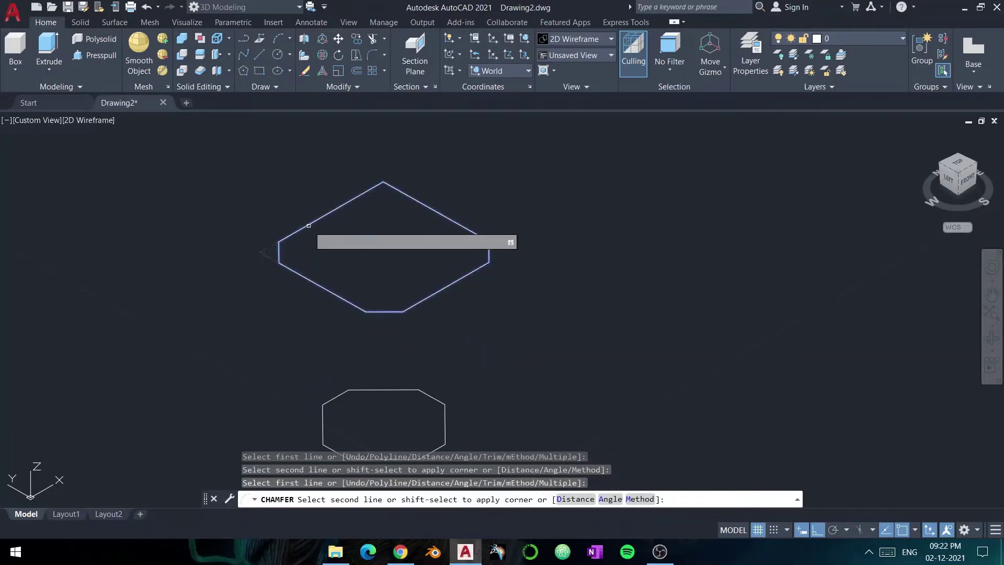
End the chamfer and zoom so all three stacked octagon profiles are in view.
key("Escape")
scroll(460, 245, "down", 2)
scroll(418, 325, "up", 2)
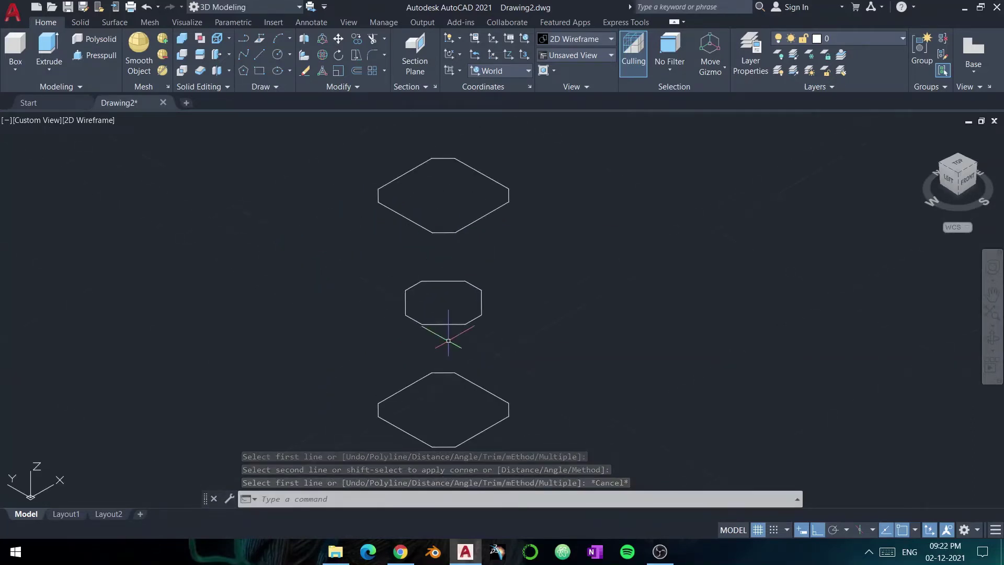
Begin a loft, then cancel it and clear the half-typed EXT command.
left_click(49, 69)
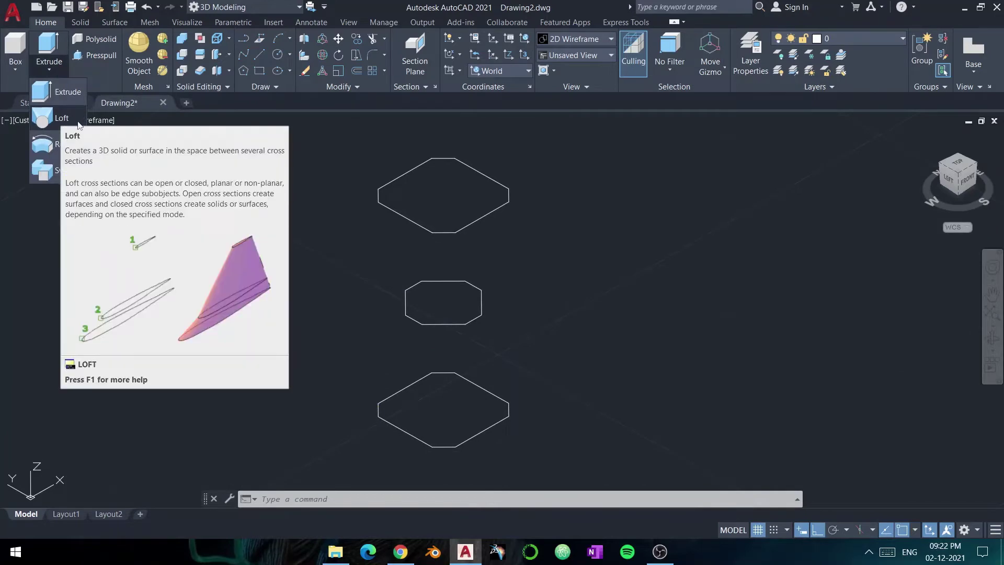
left_click(67, 121)
key("Escape")
type("E")
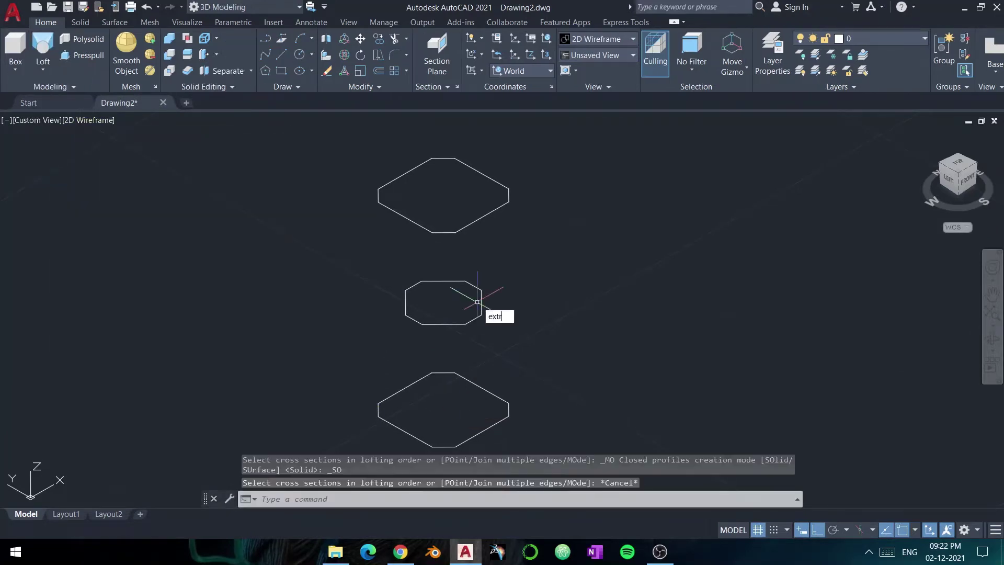
type("XT")
key("BackSpace")
key("BackSpace")
key("BackSpace")
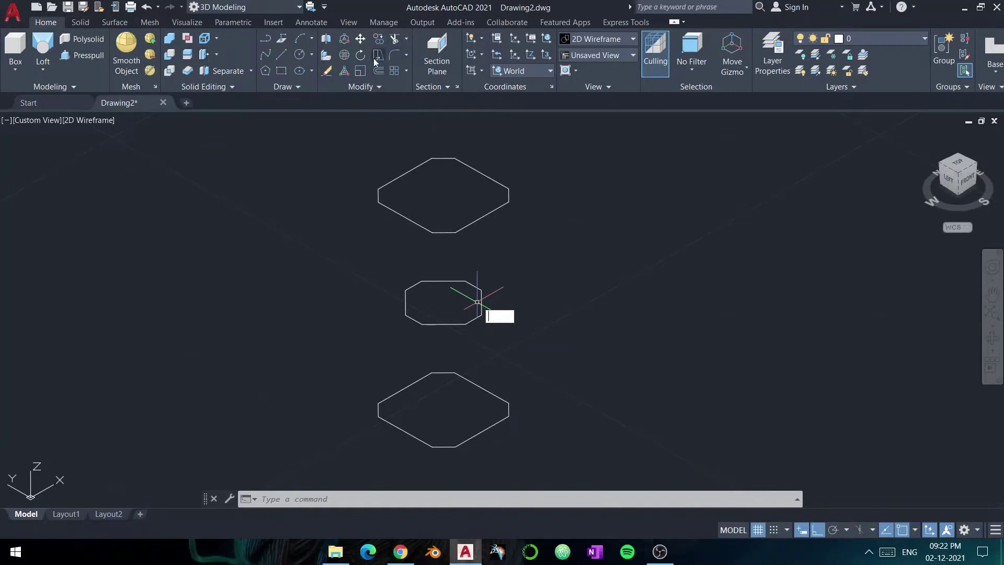
Explode the three octagons into individual lines.
left_click(369, 84)
left_click(359, 101)
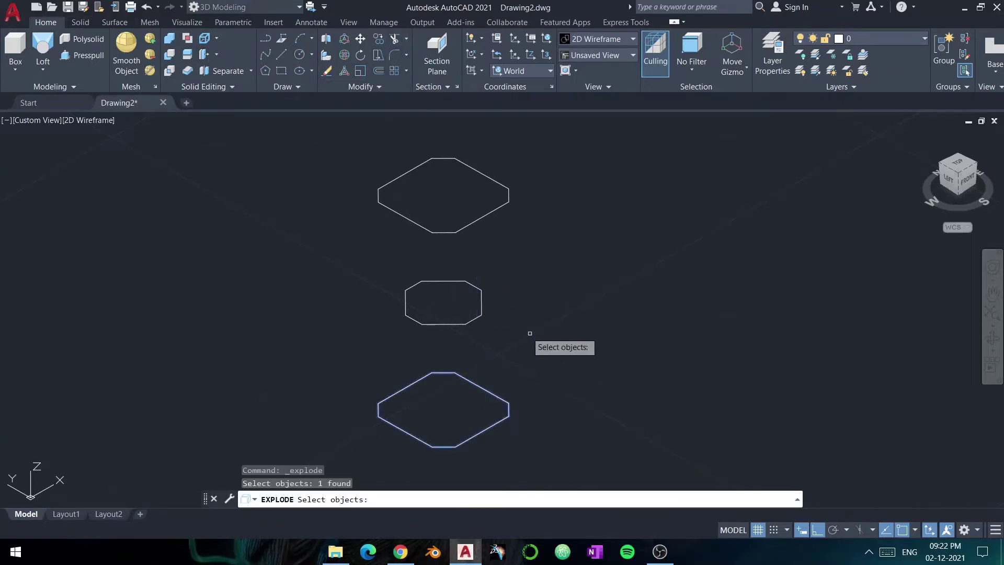
left_click(481, 292)
left_click(492, 214)
key("Return")
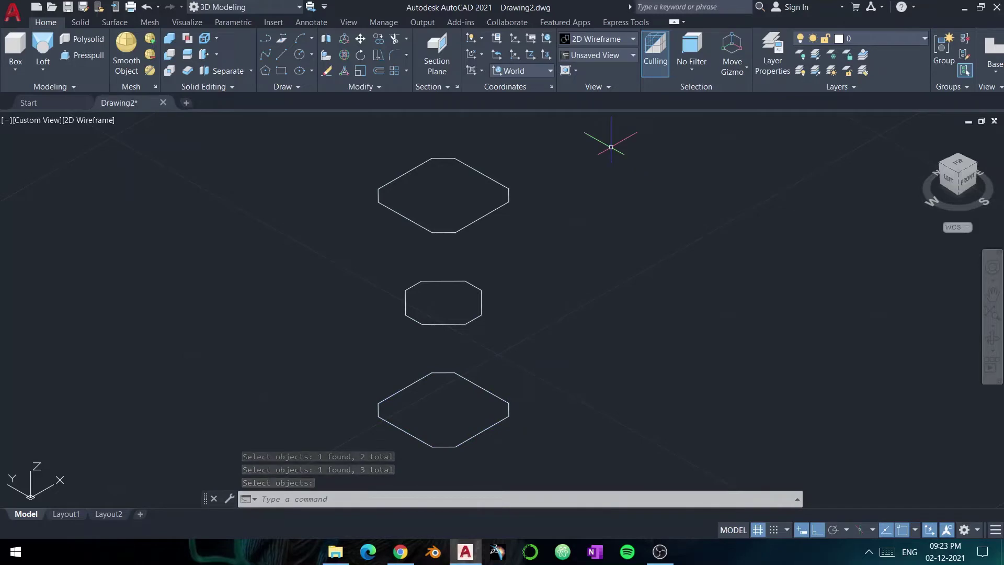
Loft a surface through one edge each of the bottom, middle and top octagons, cross sections only.
left_click(107, 22)
left_click(21, 54)
left_click(484, 431)
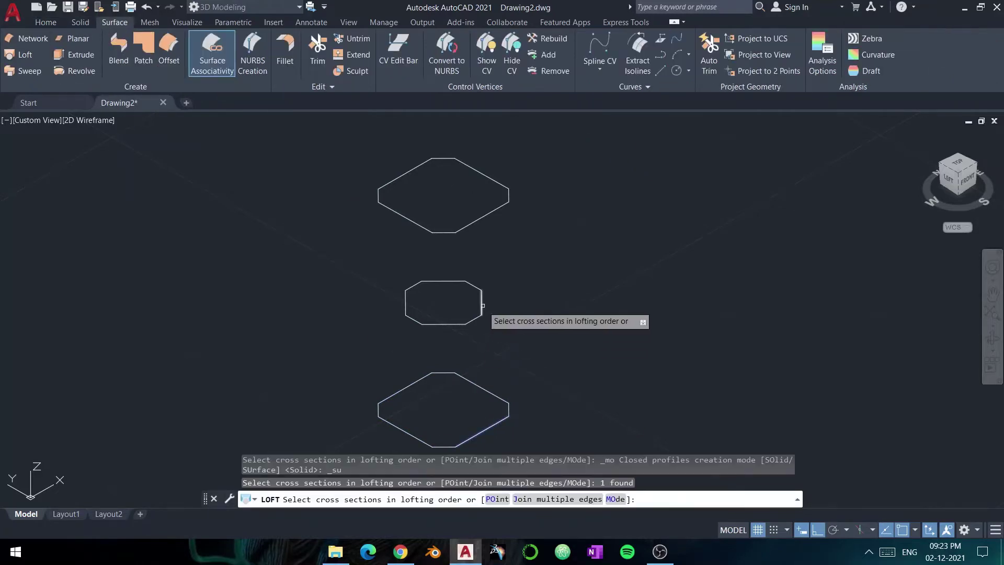
left_click(481, 303)
left_click(492, 188)
key("Return")
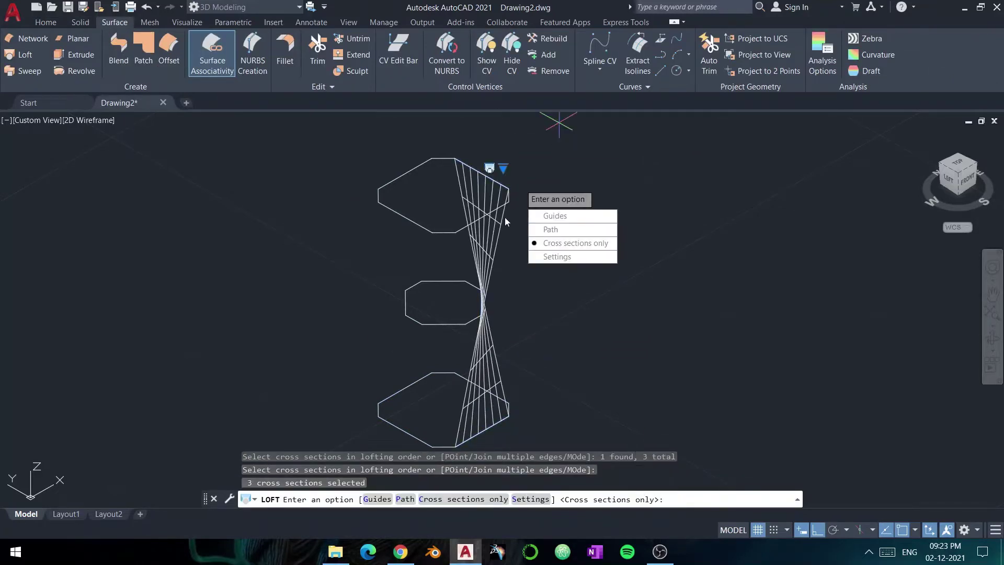
key("Return")
Redo the surface loft through matching bottom, middle and top octagon edges.
left_click(21, 54)
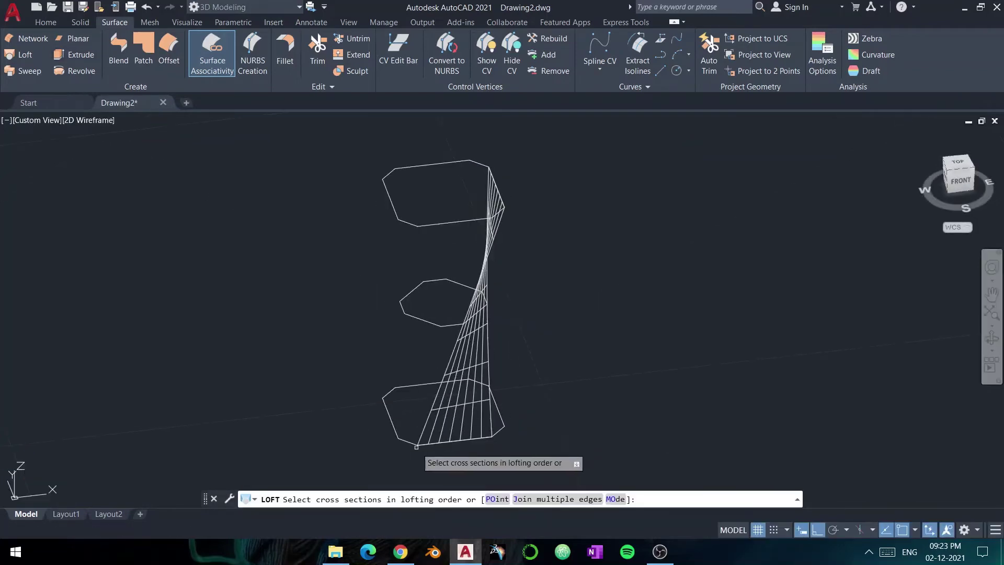
left_click(460, 330)
left_click(489, 266)
left_click(494, 219)
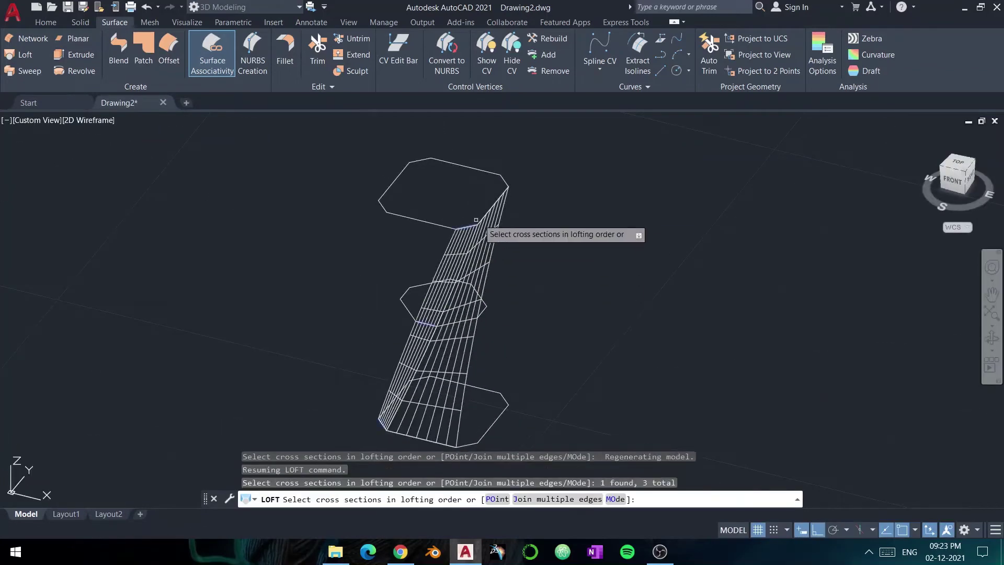
key("Return")
key("Return")
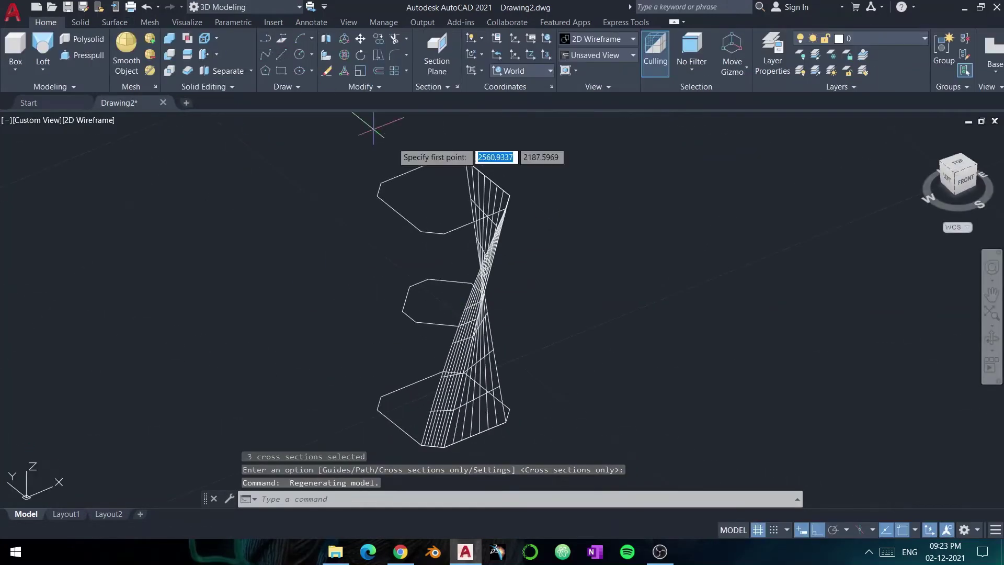
key("Escape")
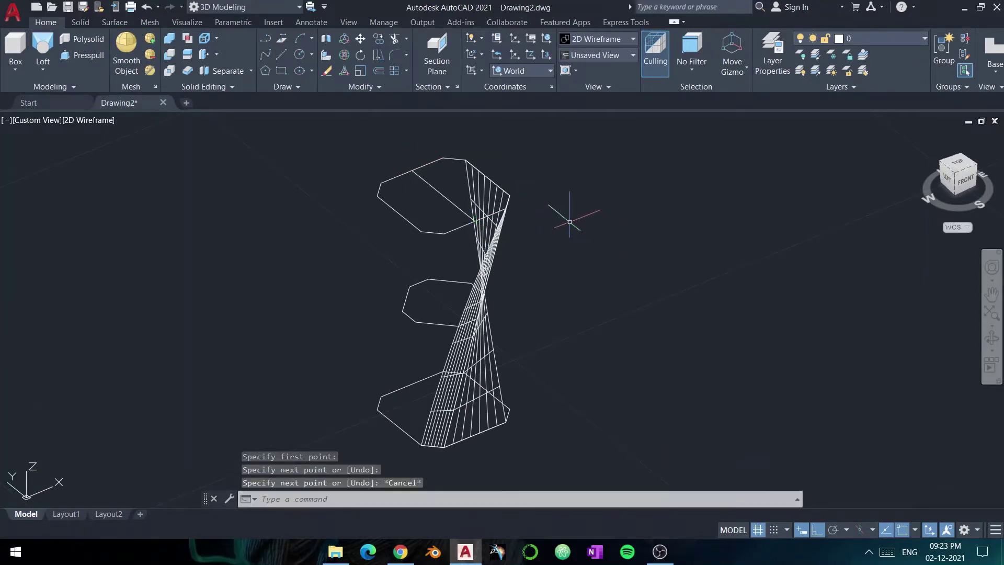
left_click(407, 71)
left_click(419, 133)
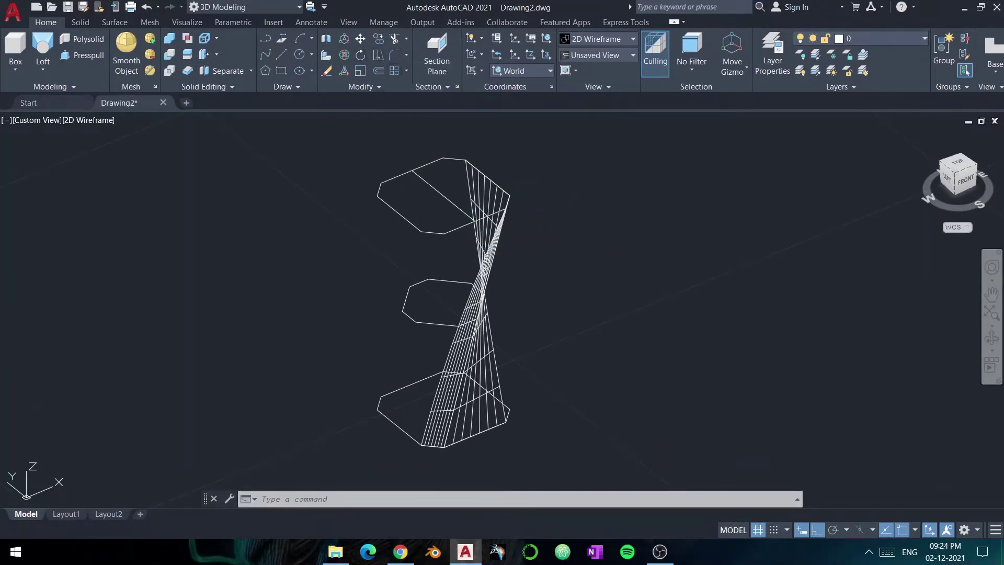
Polar-array the twisted loft surface around the octagon centre and close the array.
left_click(455, 377)
key("Return")
left_click(449, 191)
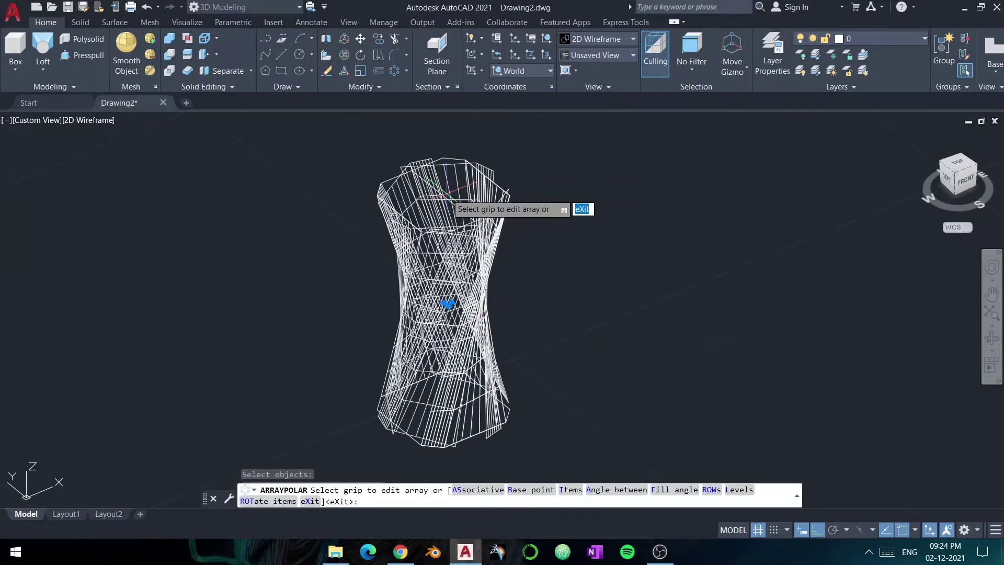
left_click(147, 6)
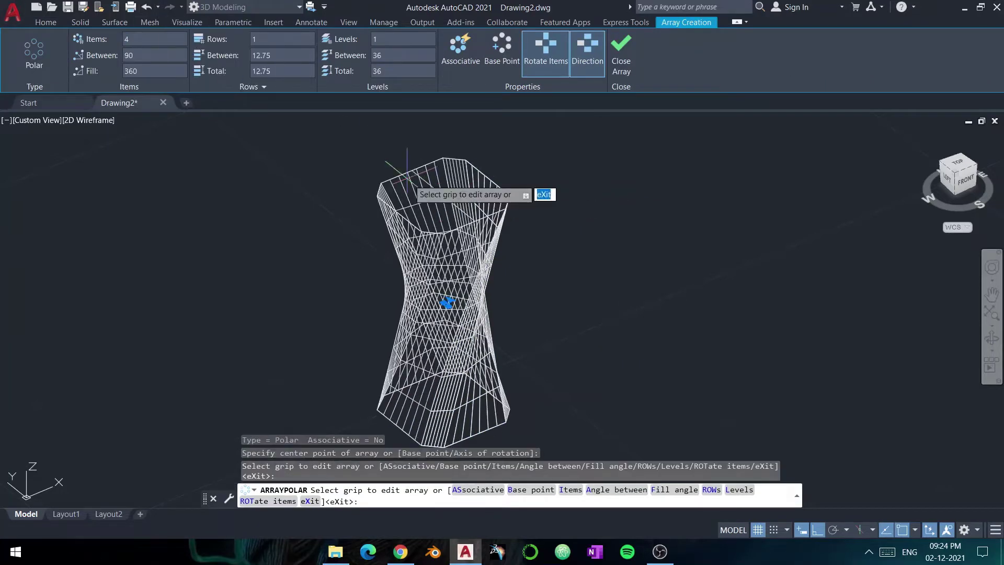
key("Return")
Orbit around the vase and switch the visual style to Shaded.
middle_click_drag(560, 302, 448, 370, "shift")
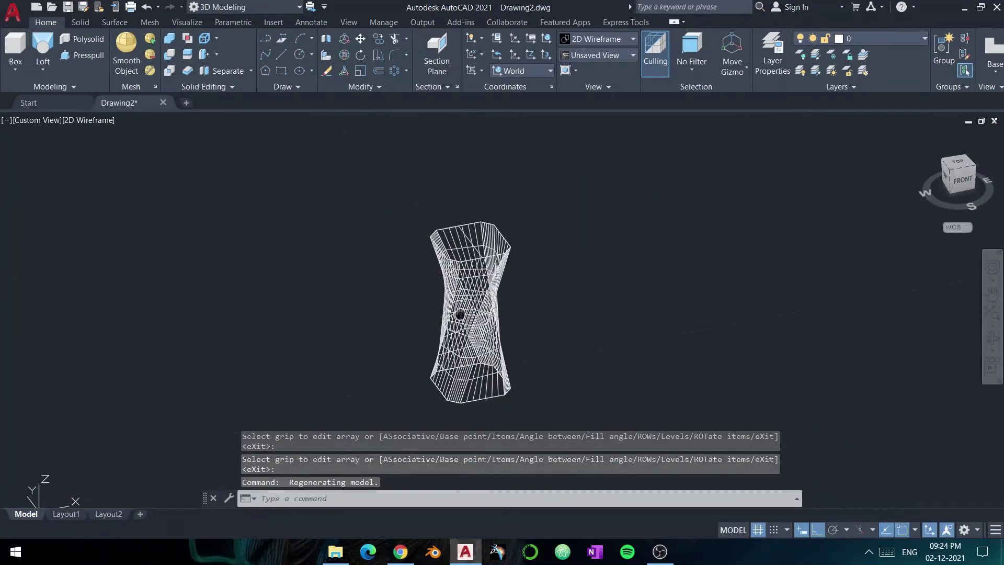
key("Escape")
key("Escape")
key("Escape")
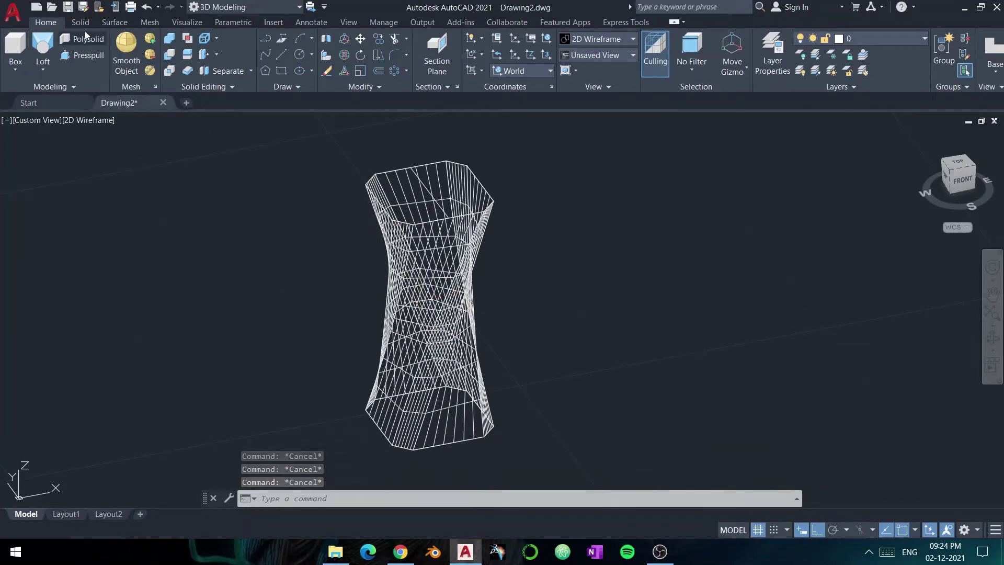
scroll(116, 21, "down", 3)
scroll(93, 21, "up", 1)
left_click(89, 120)
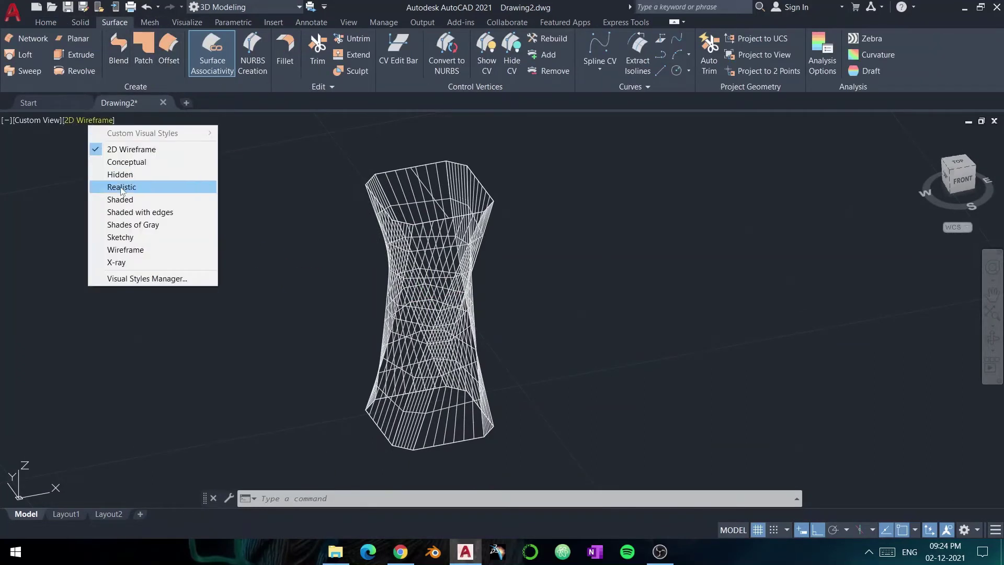
left_click(120, 200)
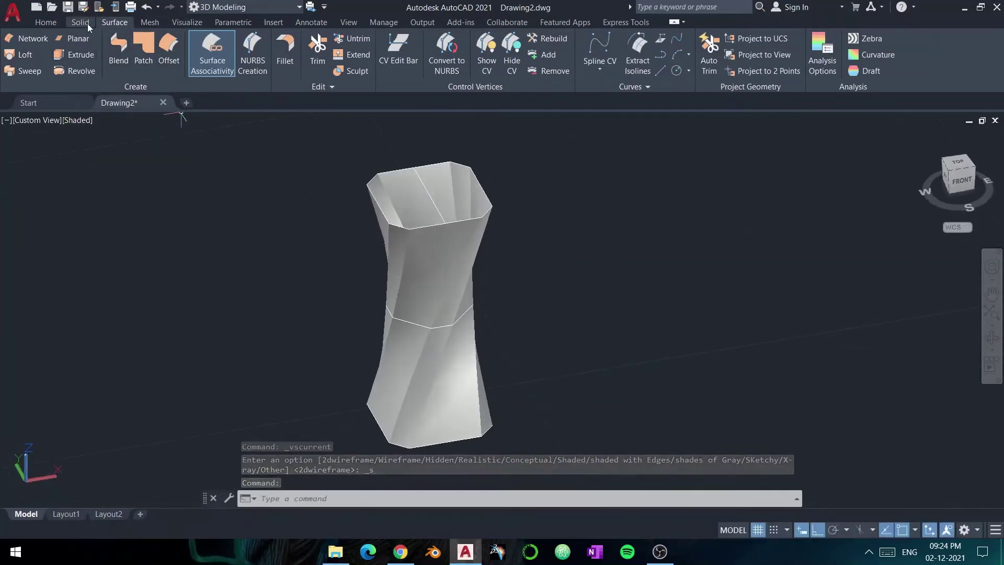
Start a surface patch, then cancel it.
left_click(143, 47)
scroll(475, 196, "up", 3)
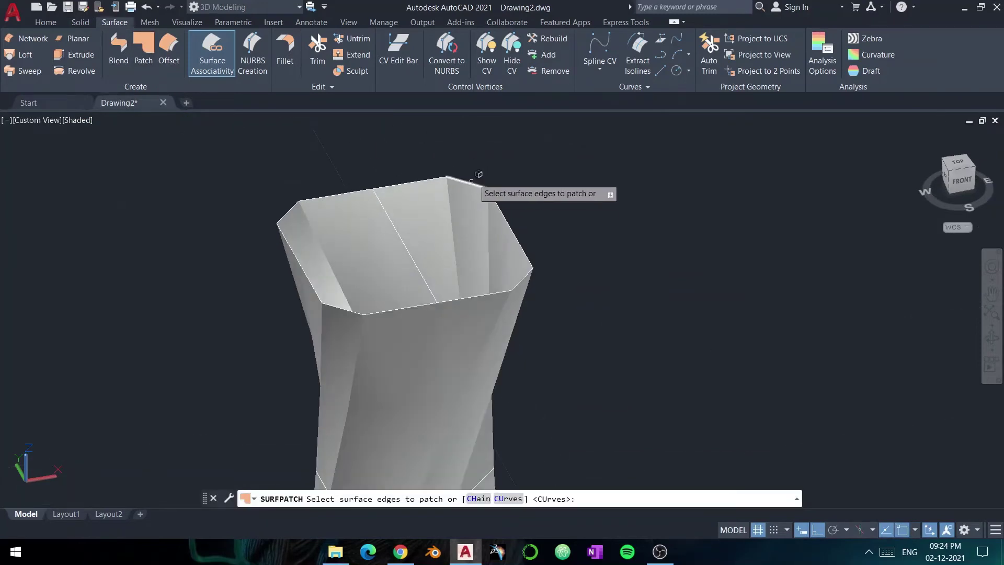
scroll(475, 180, "down", 4)
key("Escape")
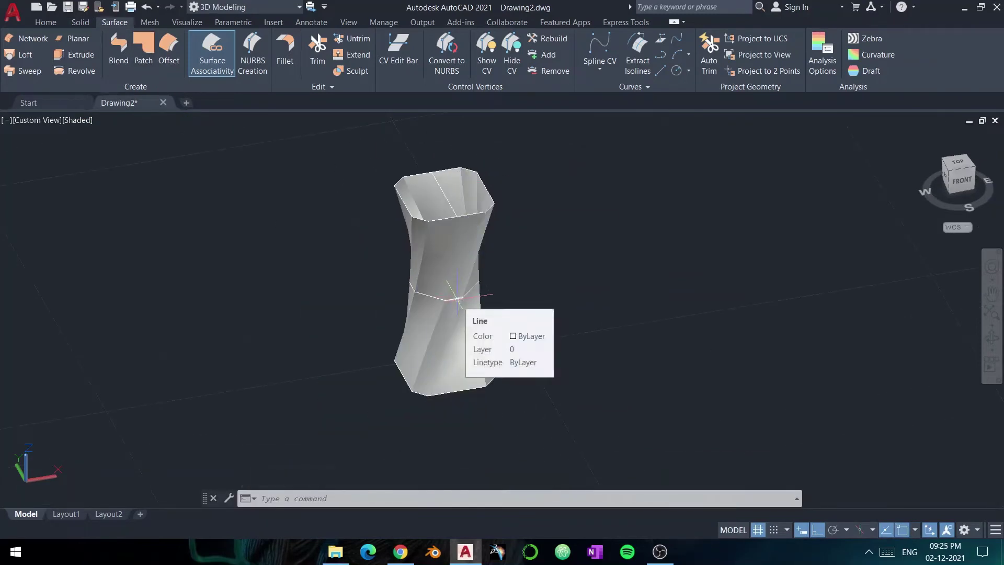
Window-select the vase and its lower vertices, then cancel the move.
left_click(373, 261)
left_click(617, 437)
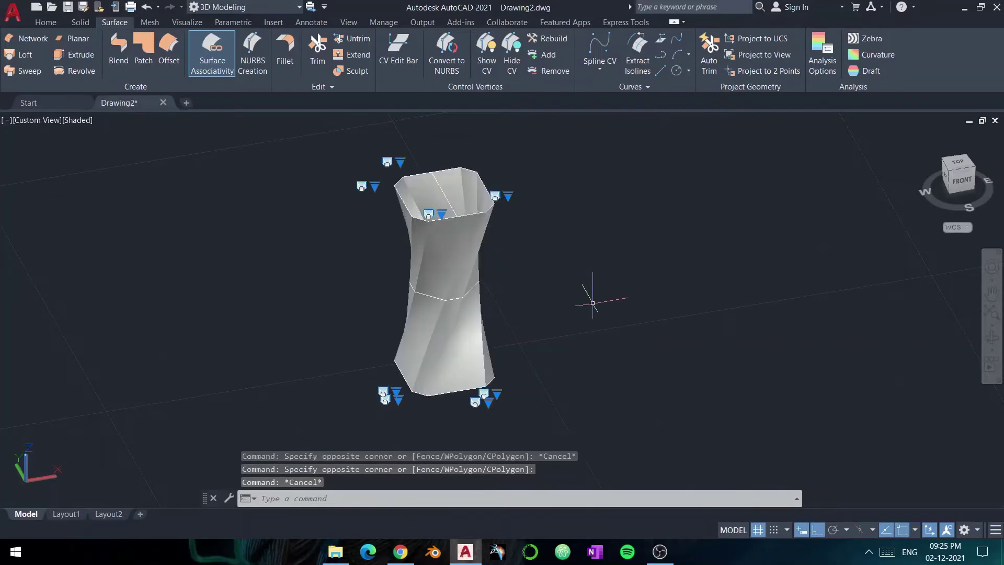
left_click(389, 264)
left_click(538, 408)
left_click(450, 311)
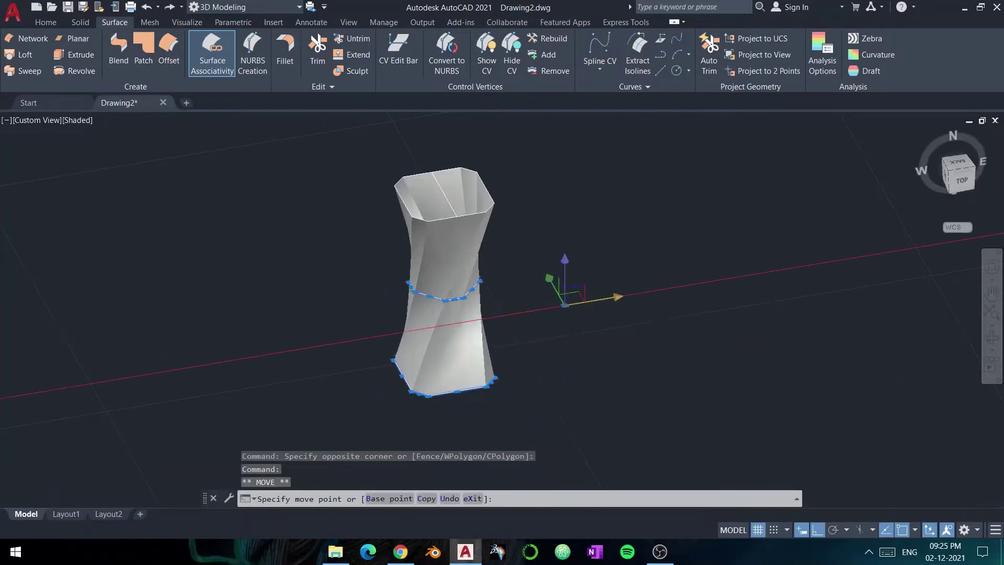
key("Escape")
key("Escape")
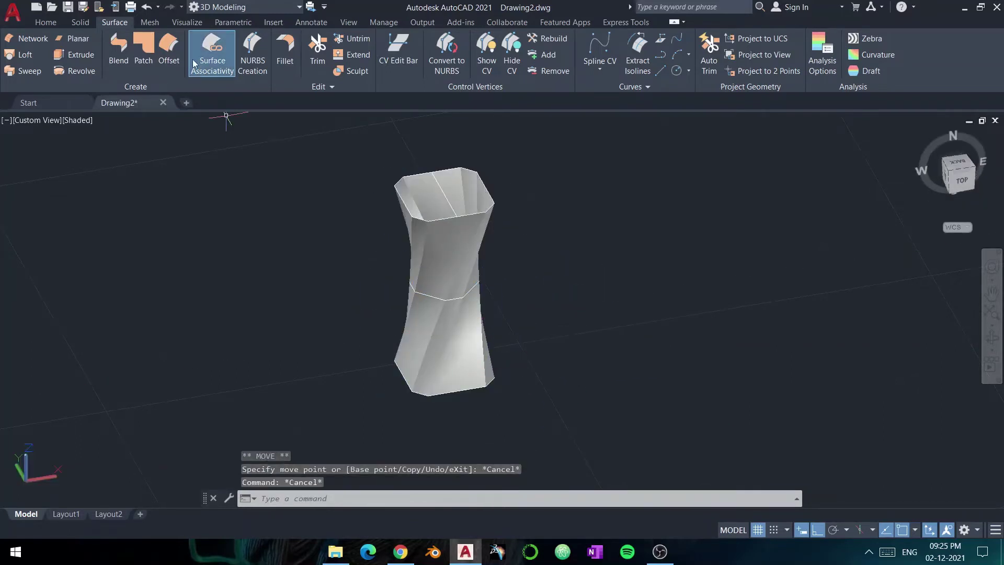
Cap the vase's open top with a patch across the top rim edges.
left_click(138, 62)
scroll(418, 160, "up", 5)
left_click(377, 285)
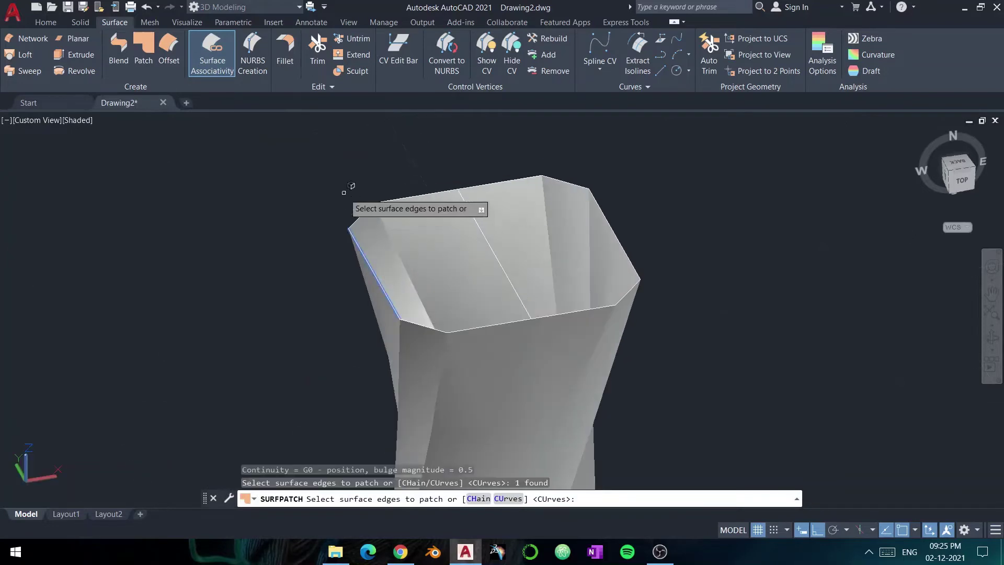
left_click(361, 216)
left_click(637, 279)
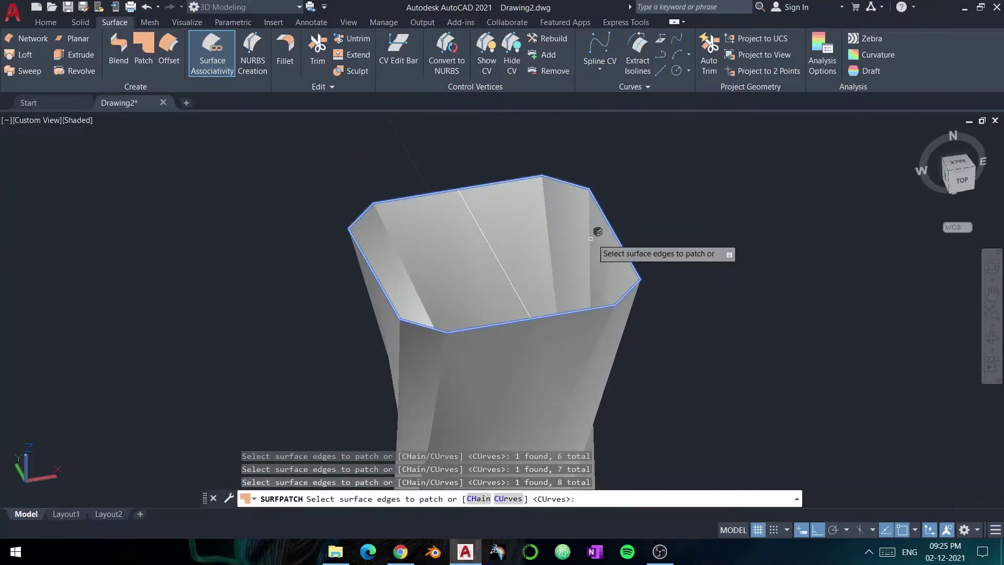
key("Return")
key("Return")
middle_click_drag(348, 213, 514, 256, "shift")
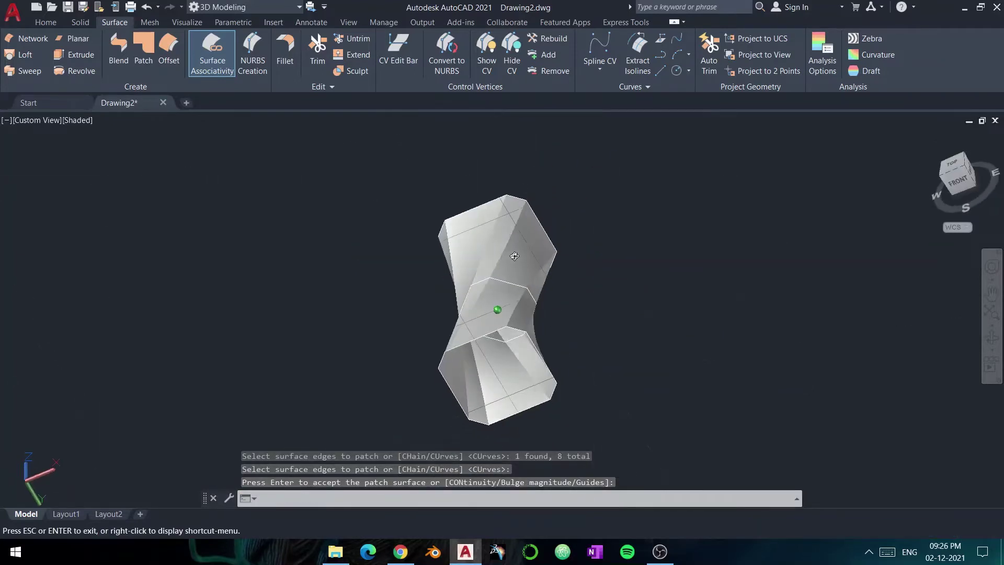
key("Return")
key("Return")
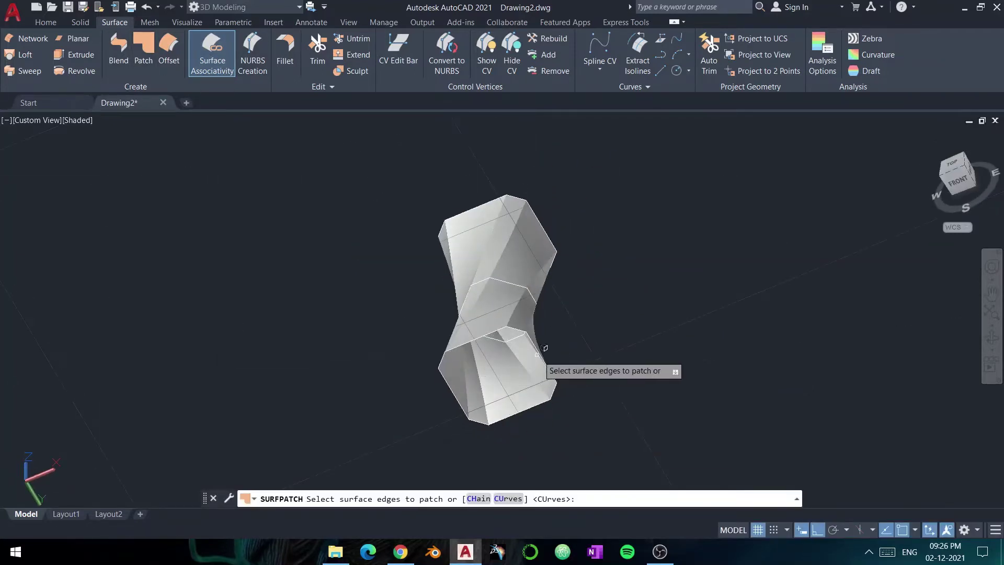
Cap the vase bottom with a patch across the bottom rim edges.
middle_click_drag(545, 348, 538, 358, "shift")
left_click(480, 331)
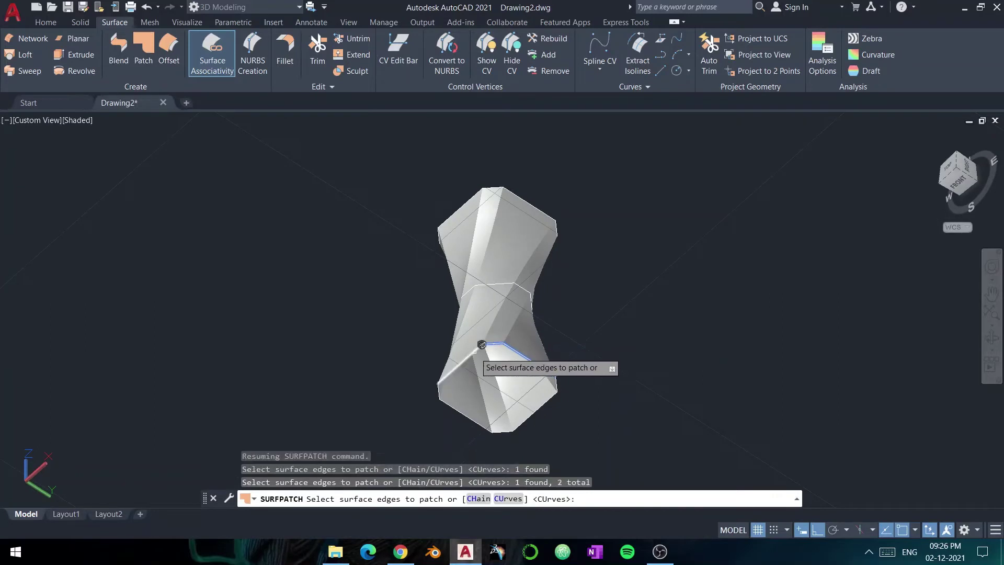
left_click(482, 345)
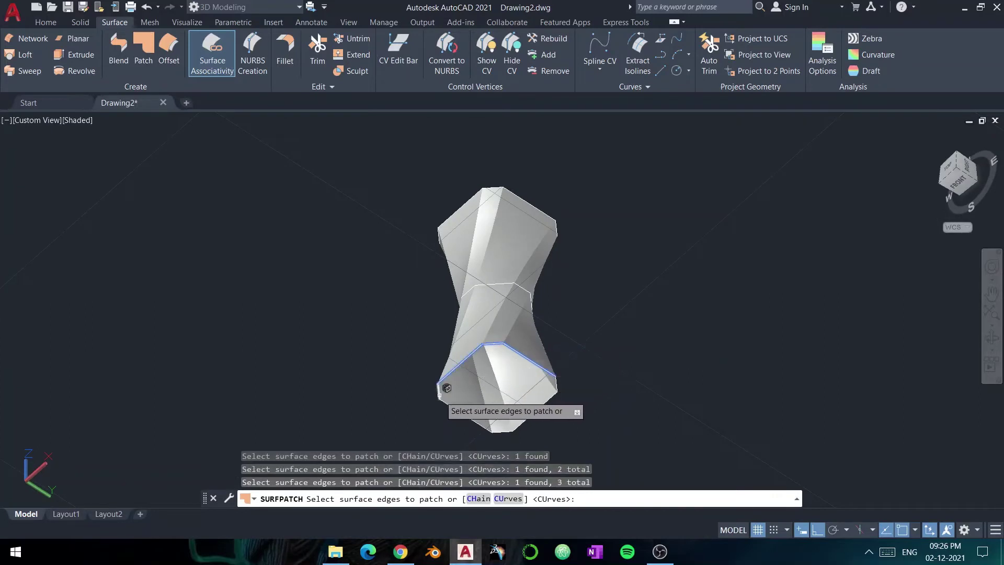
left_click(557, 382)
key("Return")
key("Return")
mouse_move(502, 292)
middle_mouse_down("shift")
mouse_move(448, 272)
mouse_move(488, 283)
middle_mouse_up("shift")
left_click(448, 272)
key("Escape")
left_click(413, 272)
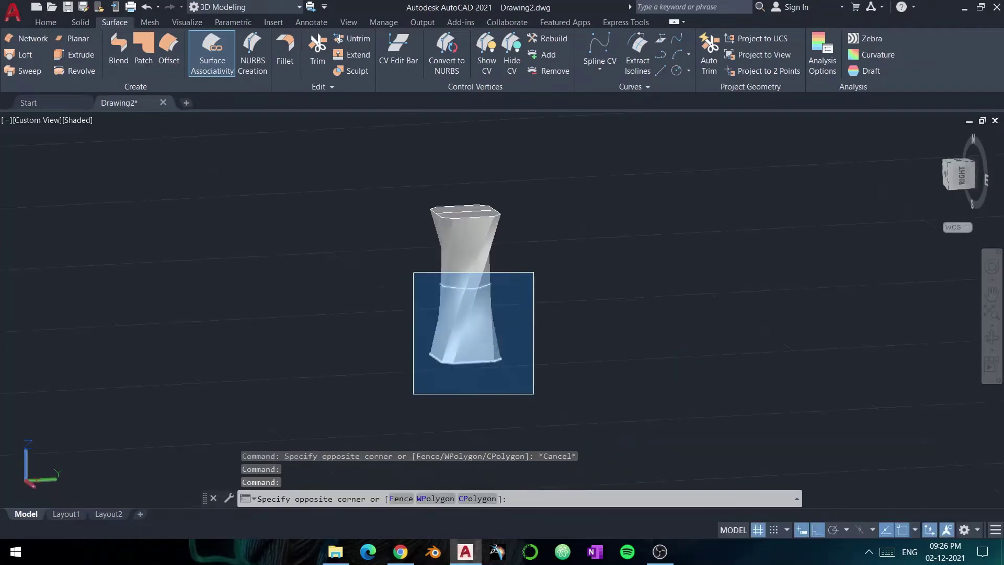
left_click(528, 389)
key("Return")
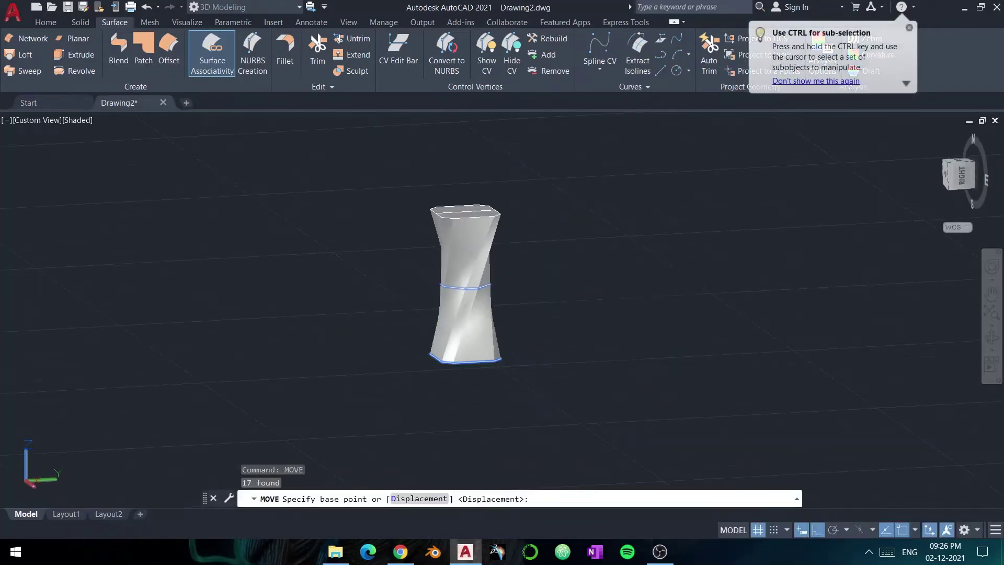
middle_click_drag(521, 202, 429, 389, "shift")
left_click(429, 389)
key("Return")
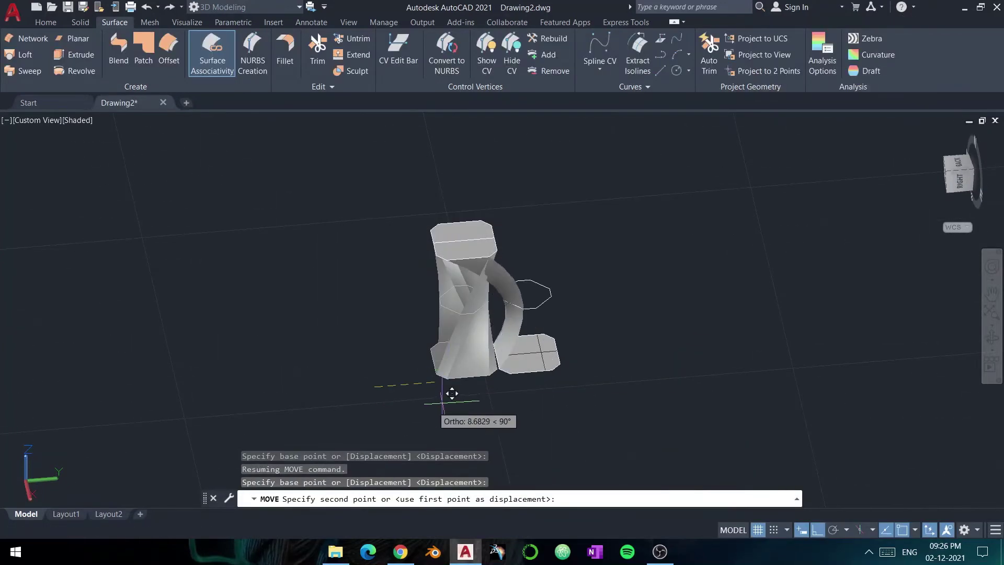
key("Escape")
scroll(476, 245, "up", 3)
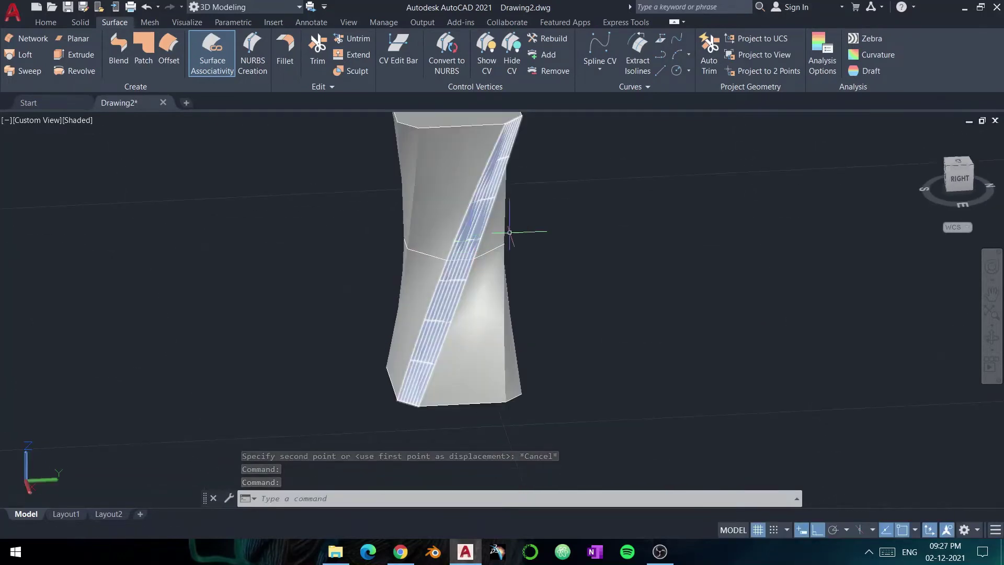
scroll(509, 231, "down", 3)
left_click(540, 337)
left_click(448, 152)
scroll(448, 152, "down", 2)
left_click(58, 22)
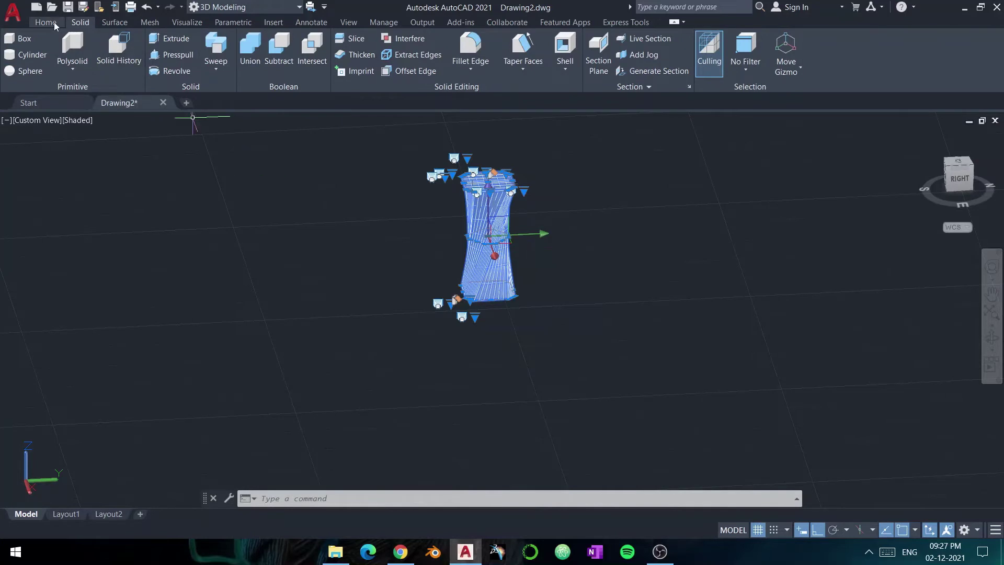
Union all 35 surface pieces past the warning and convert the result into a solid.
left_click(46, 22)
left_click(169, 38)
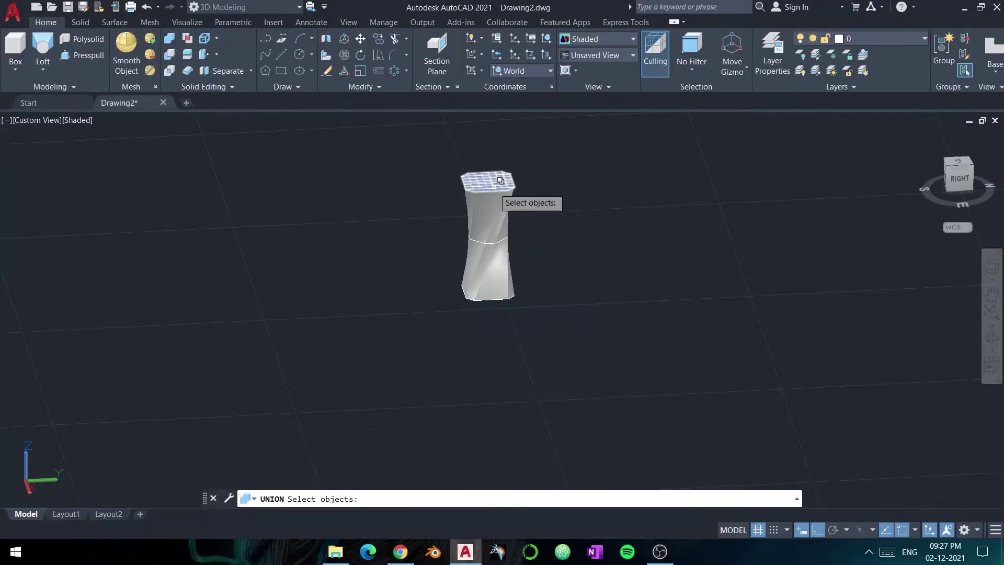
left_click(515, 238)
left_click(439, 164)
key("Return")
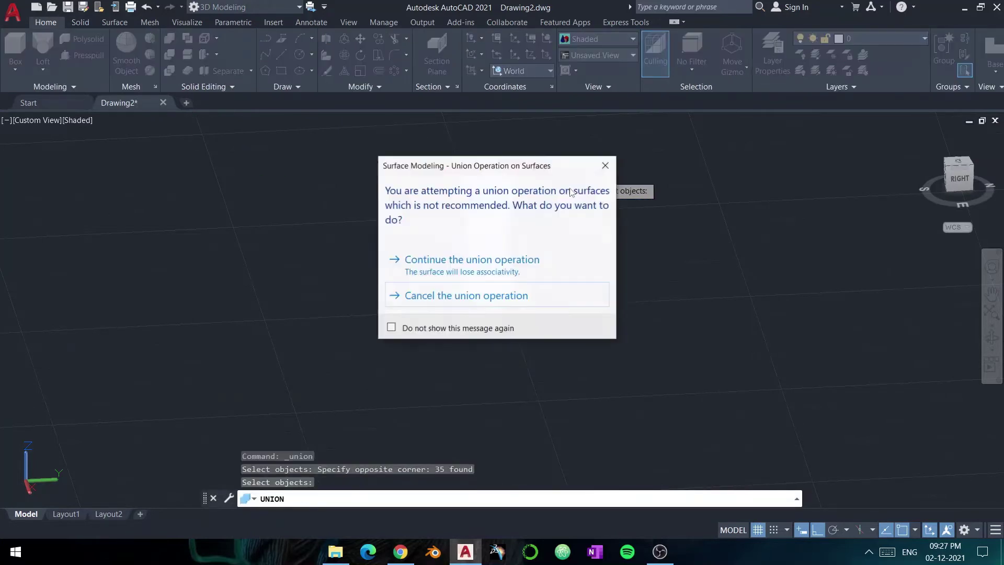
key("Return")
left_click(150, 22)
left_click(384, 39)
left_click(487, 230)
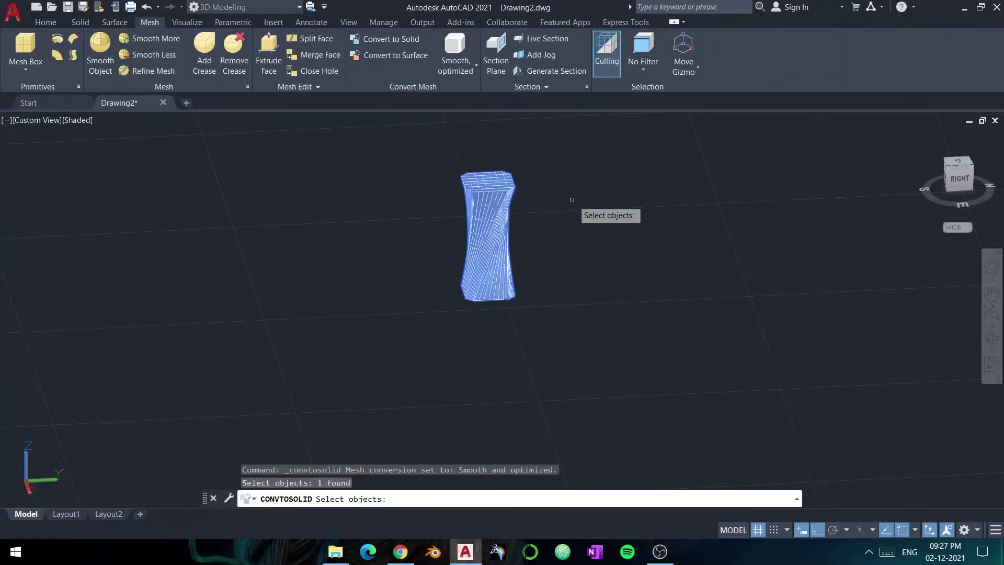
Restore the Shaded visual style, orbit the solid, and window-select the 16 base edges.
left_click(83, 127)
left_click(100, 147)
left_click(91, 120)
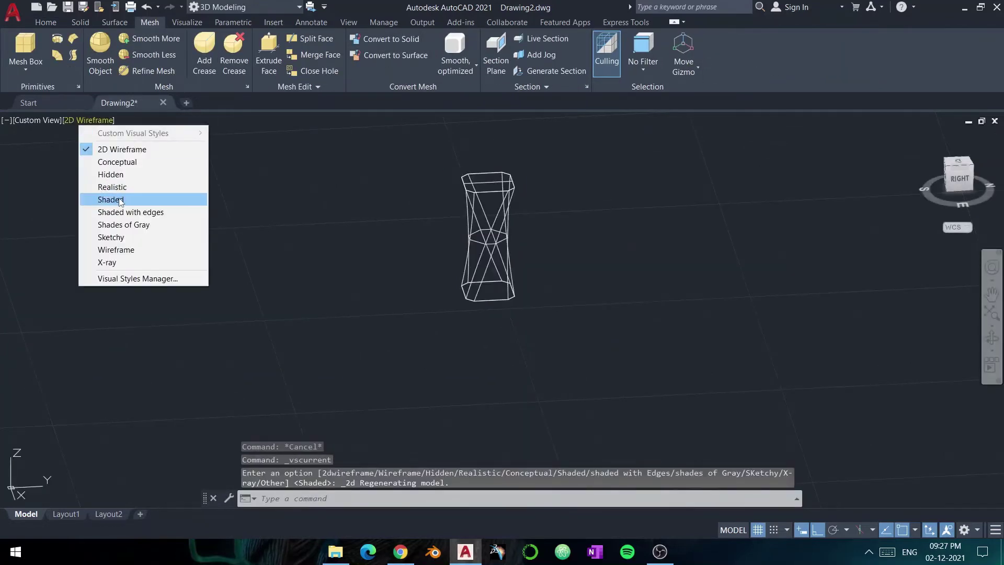
left_click(100, 196)
mouse_move(396, 217)
middle_mouse_down("shift")
mouse_move(515, 271)
mouse_move(336, 280)
middle_mouse_up("shift")
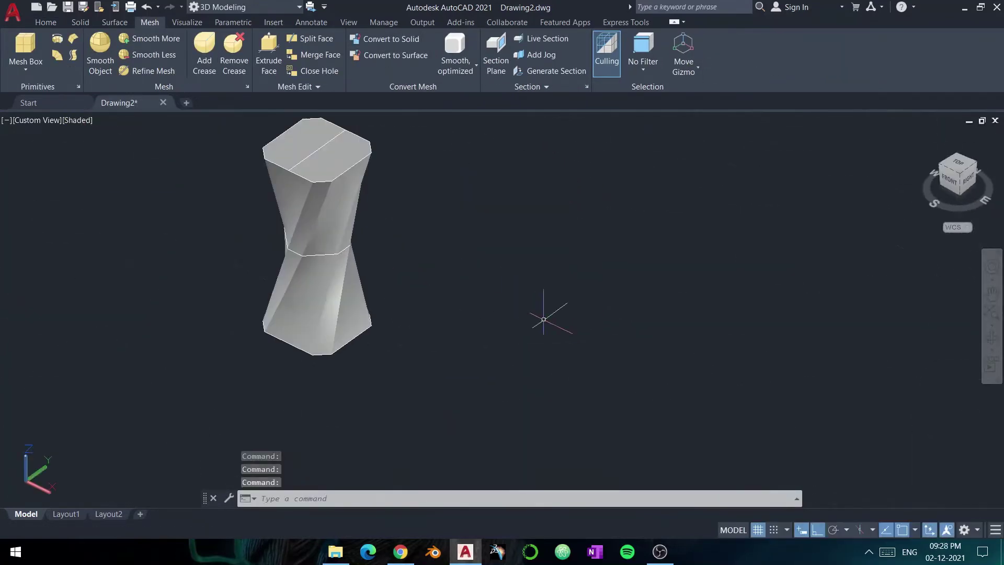
left_click(249, 202)
left_click(403, 376)
Move the selected base edge ring away from the vase.
type("move")
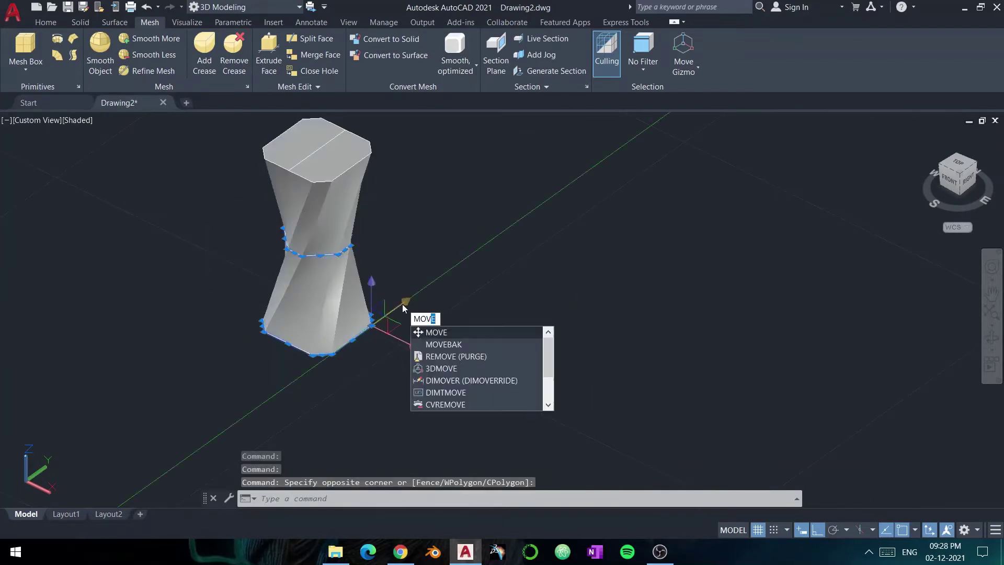
key("Return")
left_click(307, 368)
left_click(490, 402)
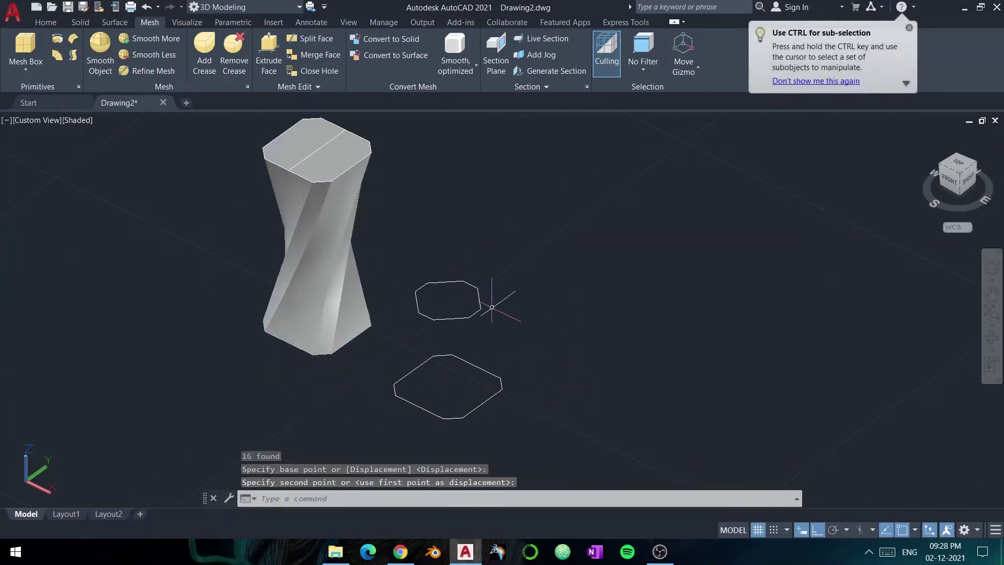
left_click(522, 410)
left_click(495, 410)
Join the upper and lower octagon edge segments into polylines.
left_click(403, 261)
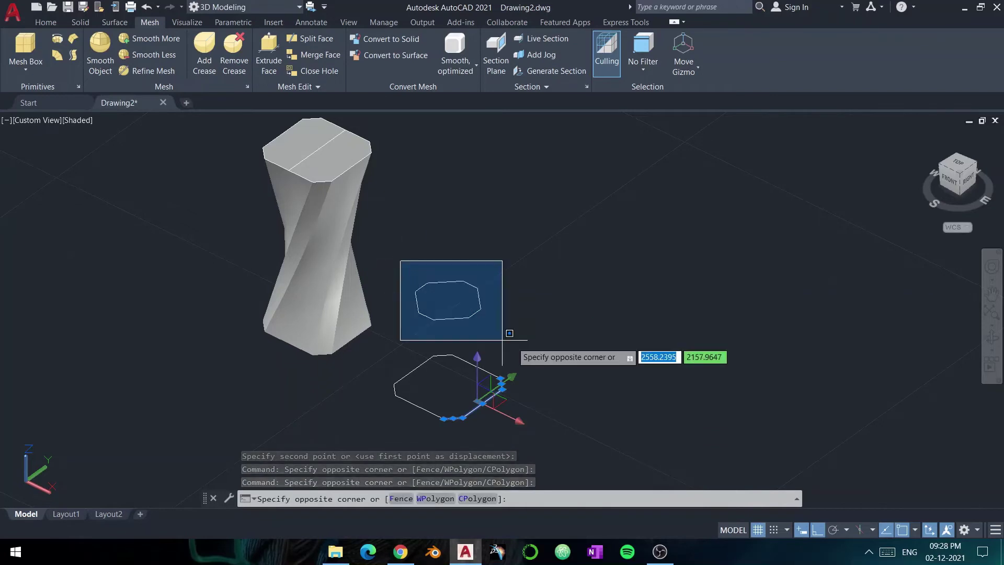
left_click(497, 345)
key("Escape")
key("Escape")
left_click(407, 262)
left_click(487, 339)
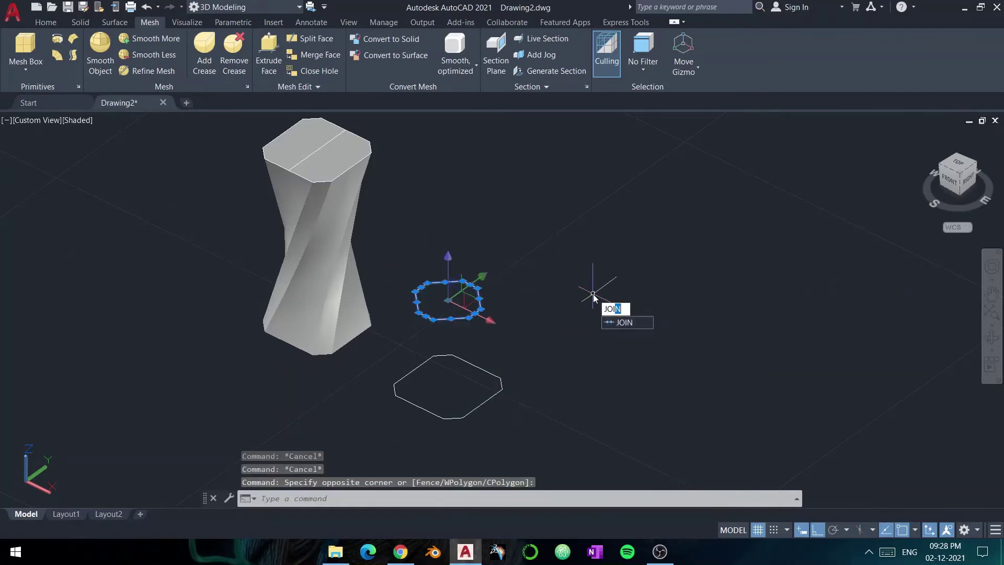
left_click(386, 332)
left_click(562, 430)
scroll(598, 382, "up", 2)
key("Escape")
type("7")
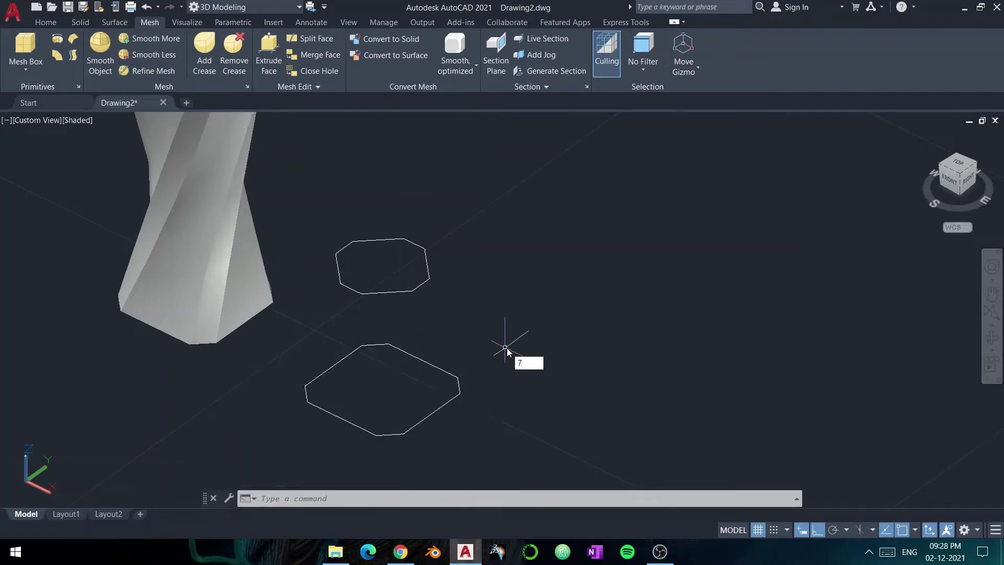
key("Return")
key("Escape")
scroll(493, 292, "down", 2)
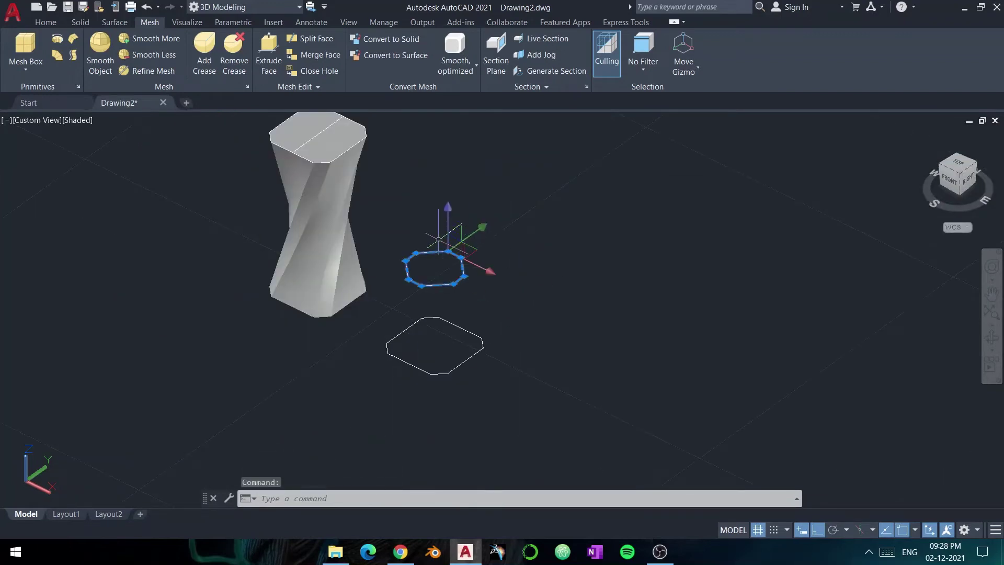
type("MOV")
Move the upper octagon so its centre sits on the lower octagon's centre.
key("Return")
left_click(410, 266)
key("Return")
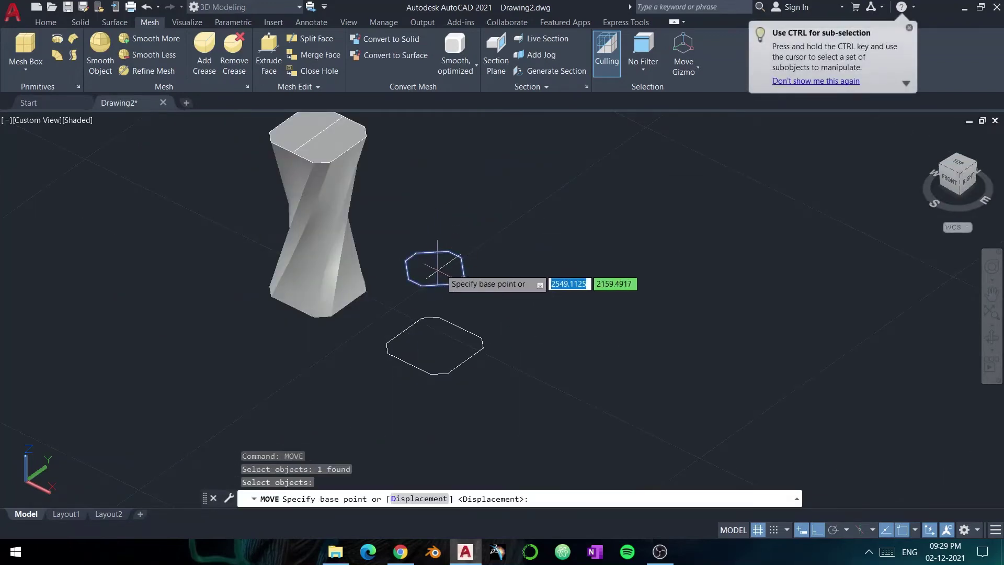
left_click(434, 269)
left_click(434, 345)
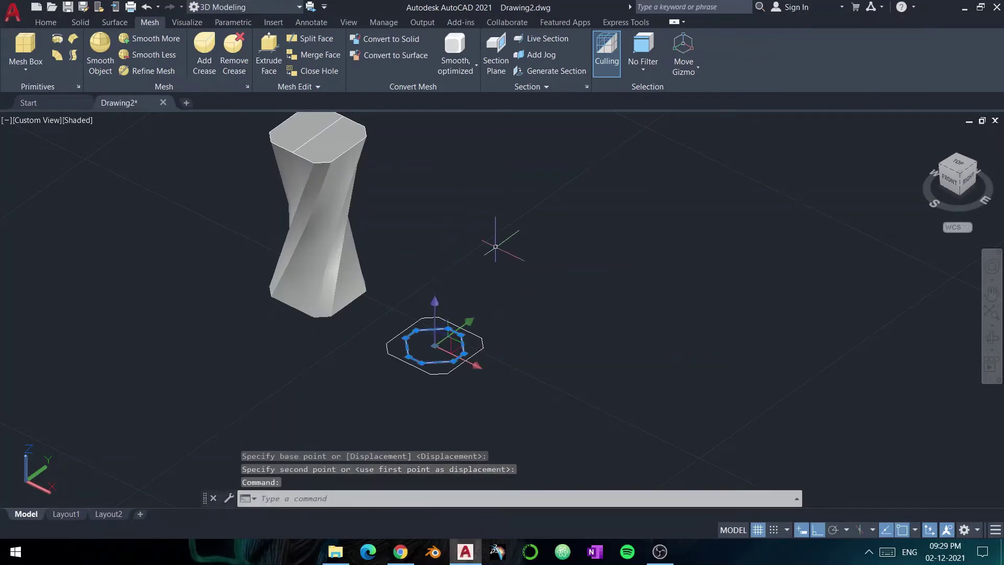
Rotate the inner octagon -45° about its centre.
type("ro")
key("Return")
left_click(434, 345)
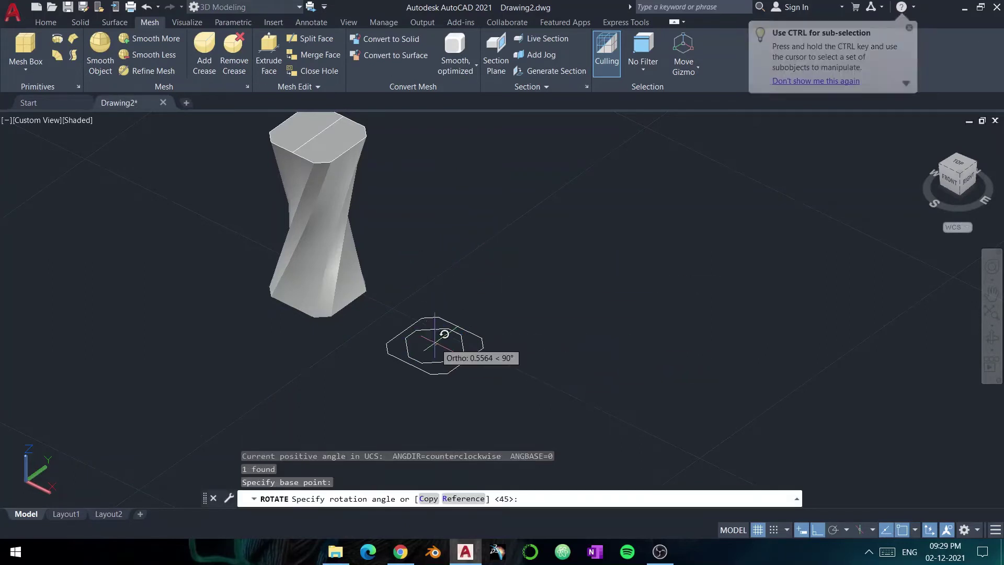
type("-45")
key("Return")
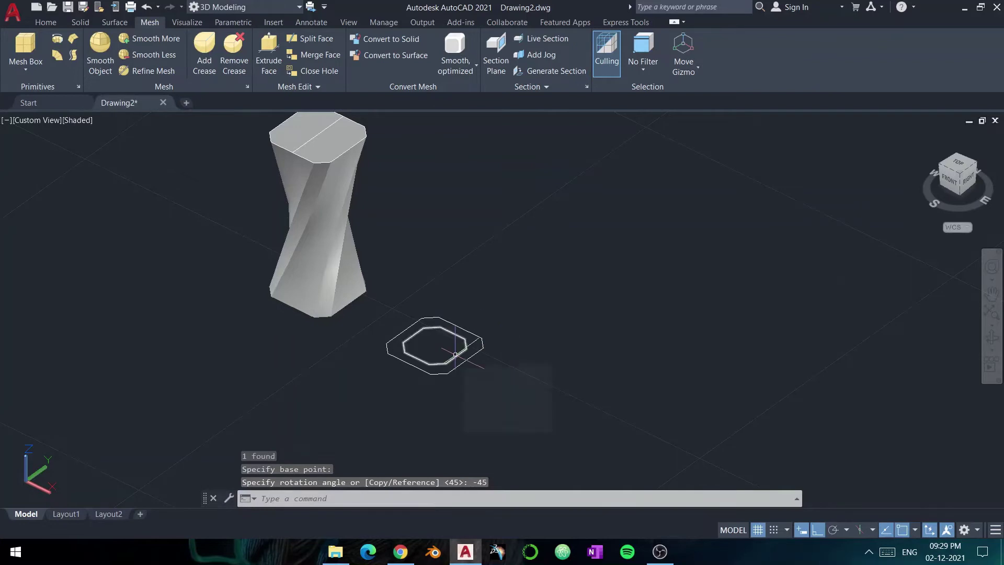
Move the inner octagon vertically, offsetting it from the larger one.
left_click(455, 355)
type("mo")
key("Return")
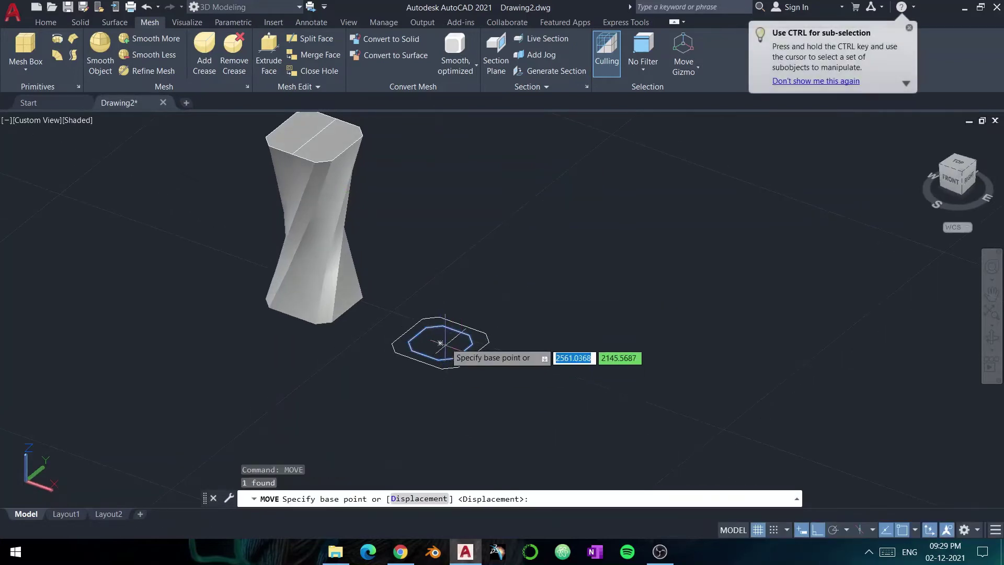
left_click(440, 343)
key("Return")
Loft the two octagon profiles into a tapered octagonal cap solid.
left_click(46, 22)
left_click(43, 50)
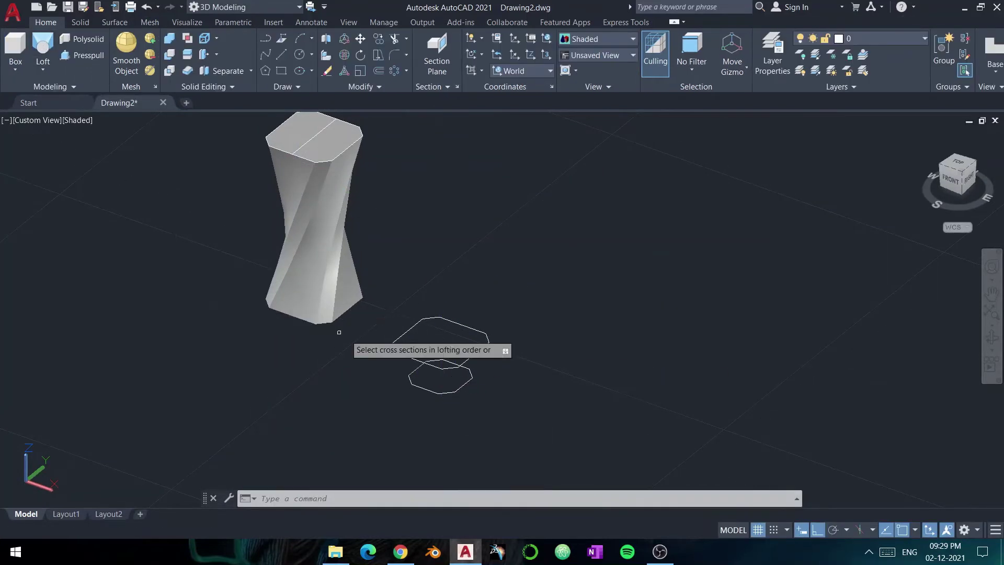
left_click(393, 345)
left_click(410, 379)
key("Return")
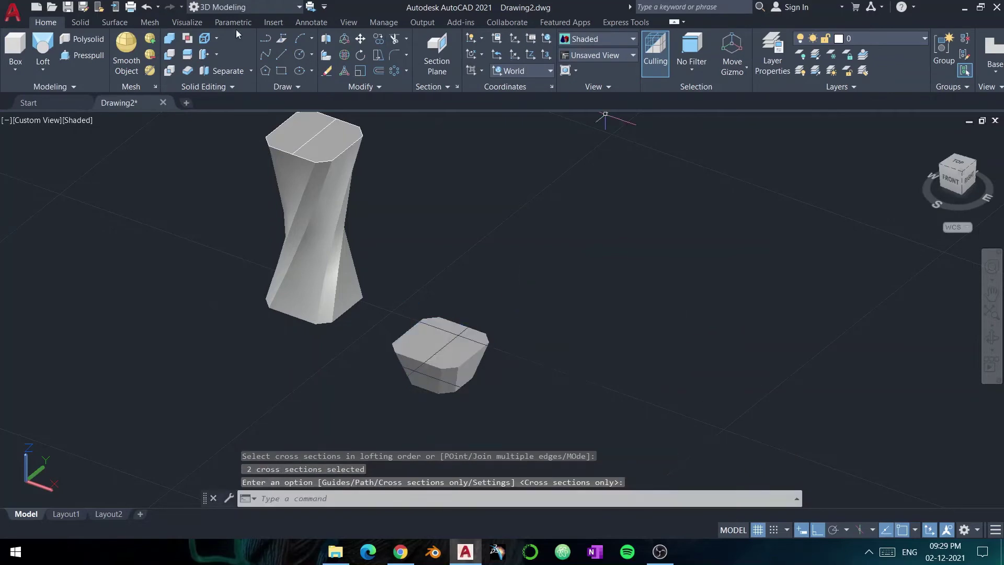
key("Return")
Shell the twisted vase hollow, removing its top face.
left_click(80, 22)
left_click(565, 52)
left_click(324, 219)
left_click(322, 144)
key("Return")
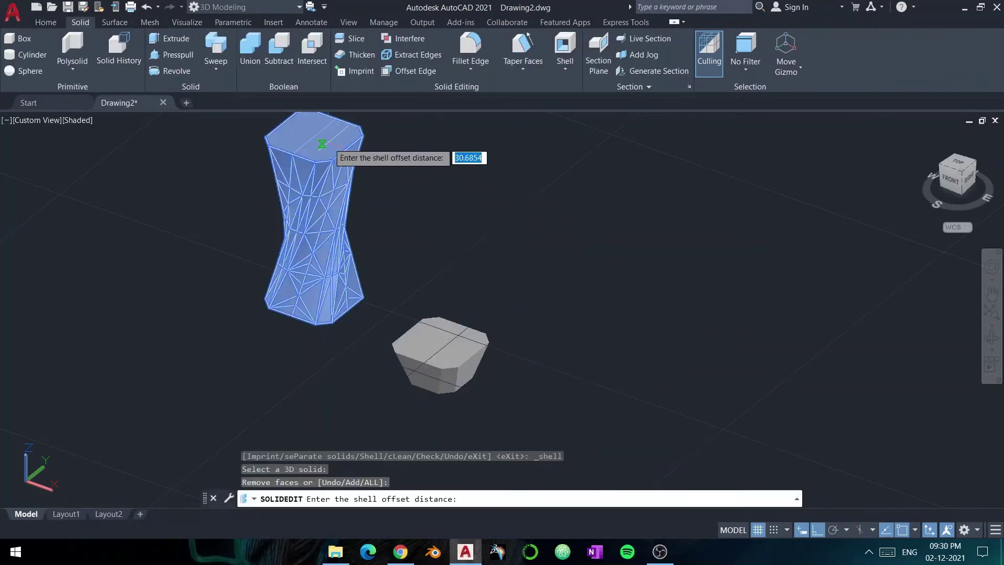
key("Escape")
key("Return")
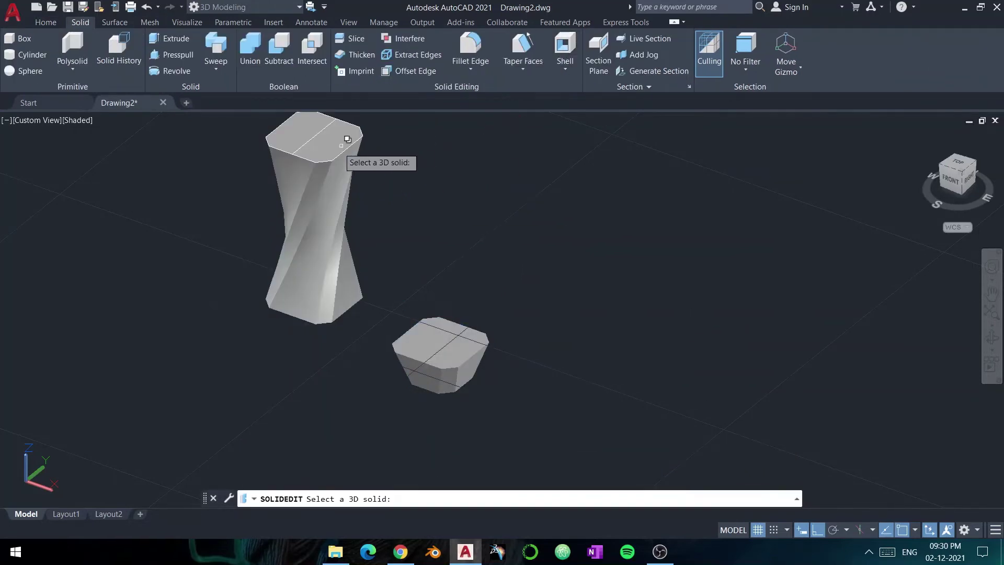
left_click(335, 137)
left_click(333, 142)
key("Return")
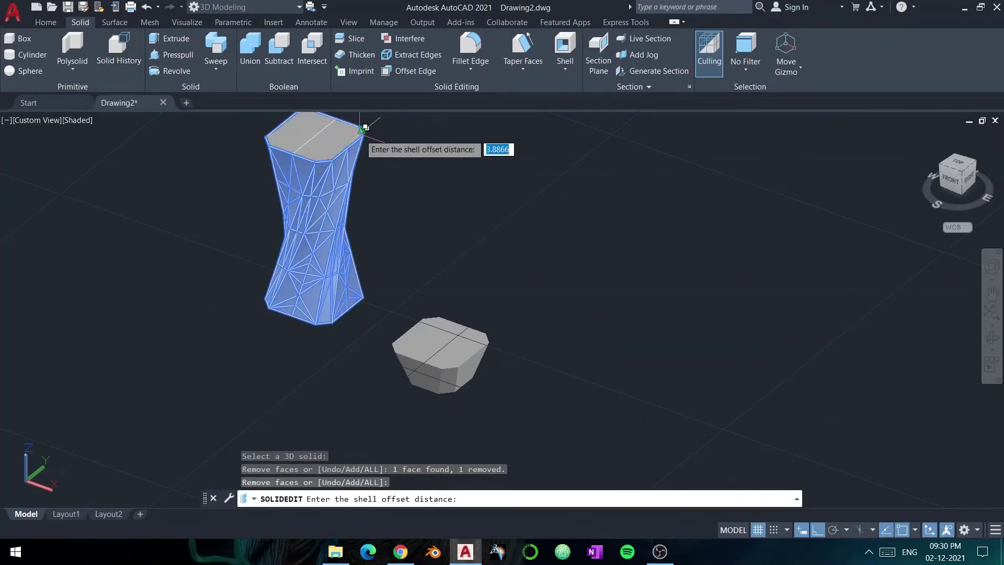
key("Return")
Shell the octagonal cap with a 0.2 wall, removing its top face.
key("Escape")
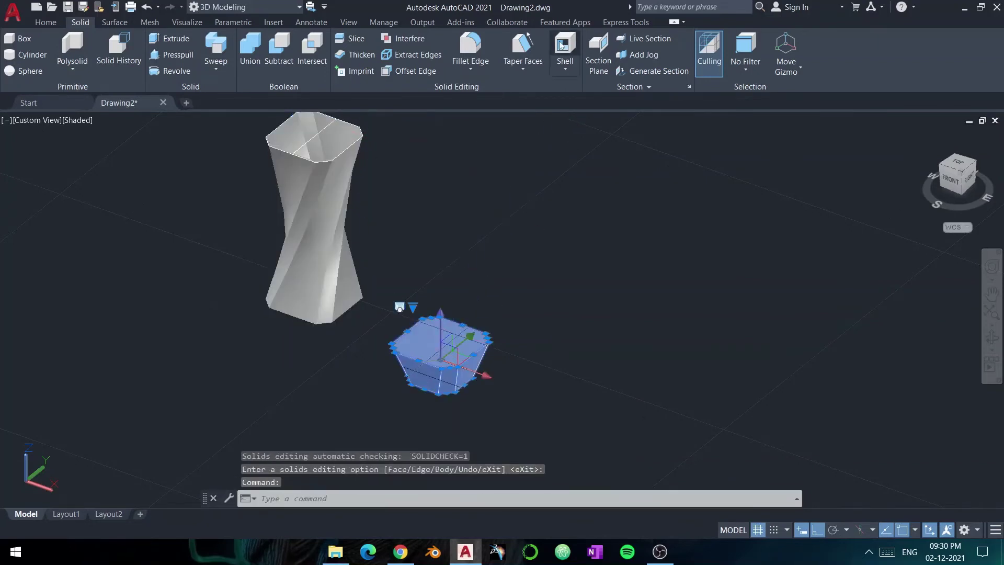
left_click(565, 52)
left_click(437, 340)
type("0.20.2")
key("Return")
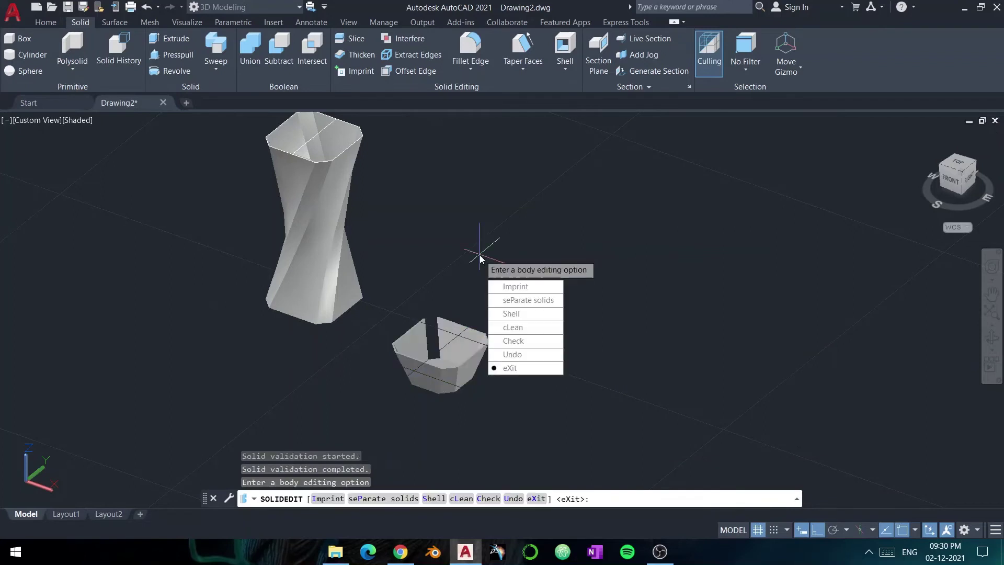
key("Escape")
left_click(564, 53)
left_click(437, 355)
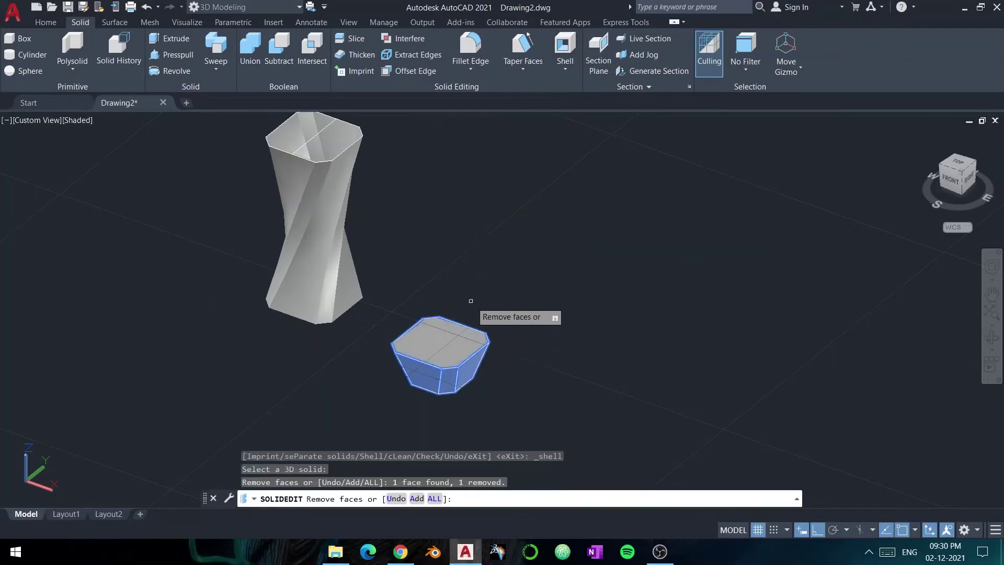
type("0.2")
key("Return")
key("Escape")
Shell the vase again from below, opening its bottom face.
middle_click_drag(268, 339, 331, 164, "shift")
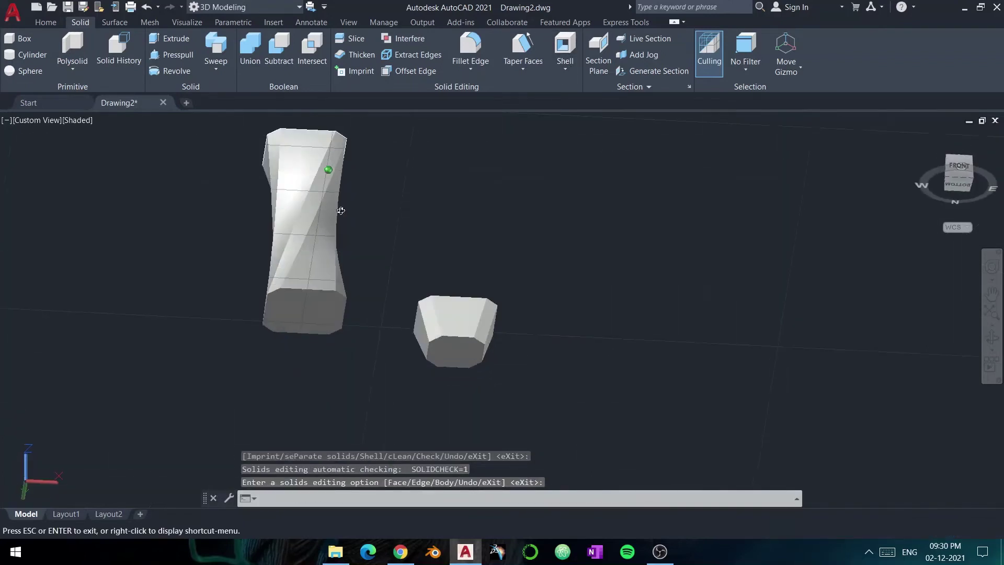
key("Return")
left_click(300, 322)
left_click(339, 284)
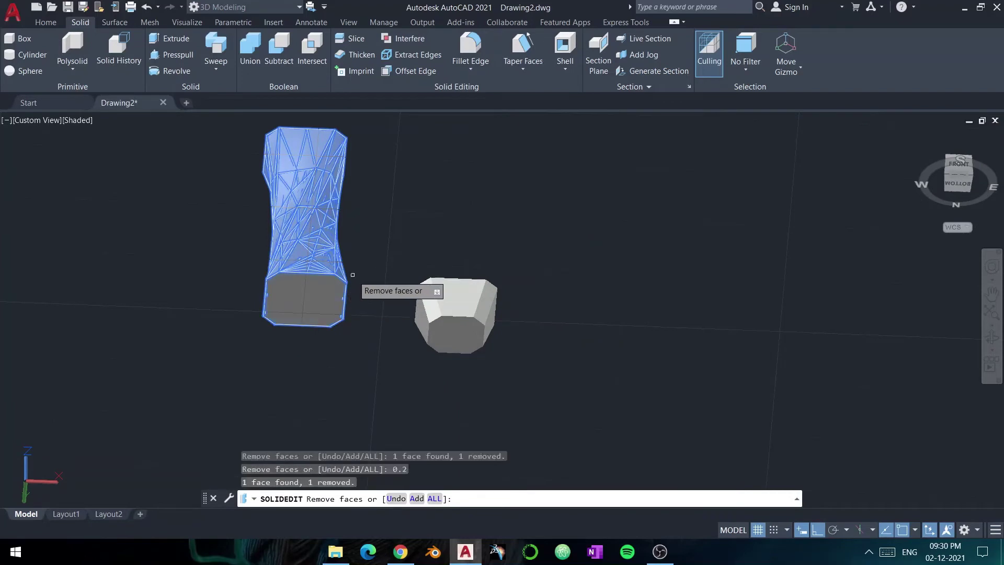
key("Return")
middle_click_drag(355, 278, 433, 280, "shift")
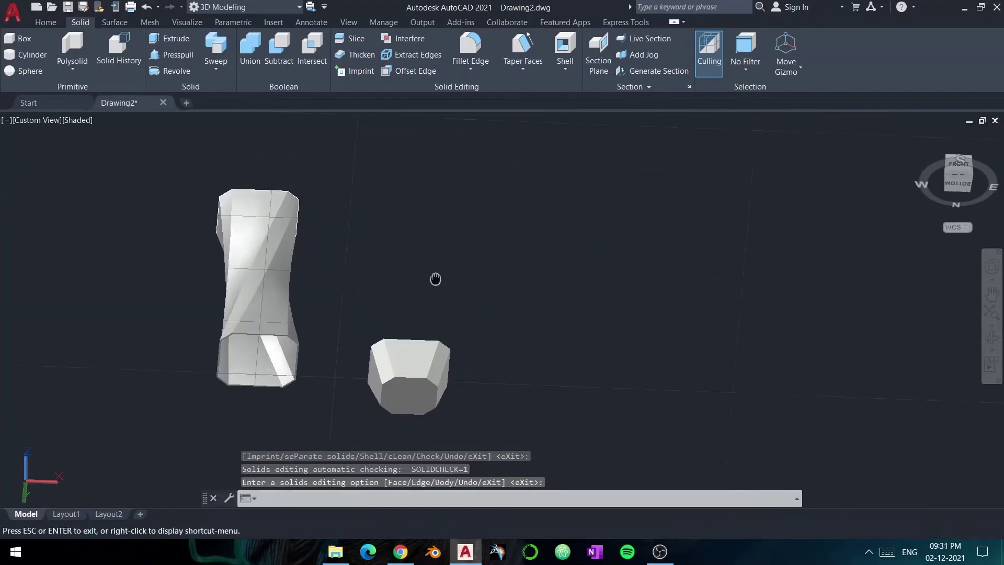
key("Escape")
Select the octagonal cap and start a copy command.
left_click(411, 361)
type("ct o")
key("Return")
Copy the chamfered bowl to a spot directly above the original.
key("Return")
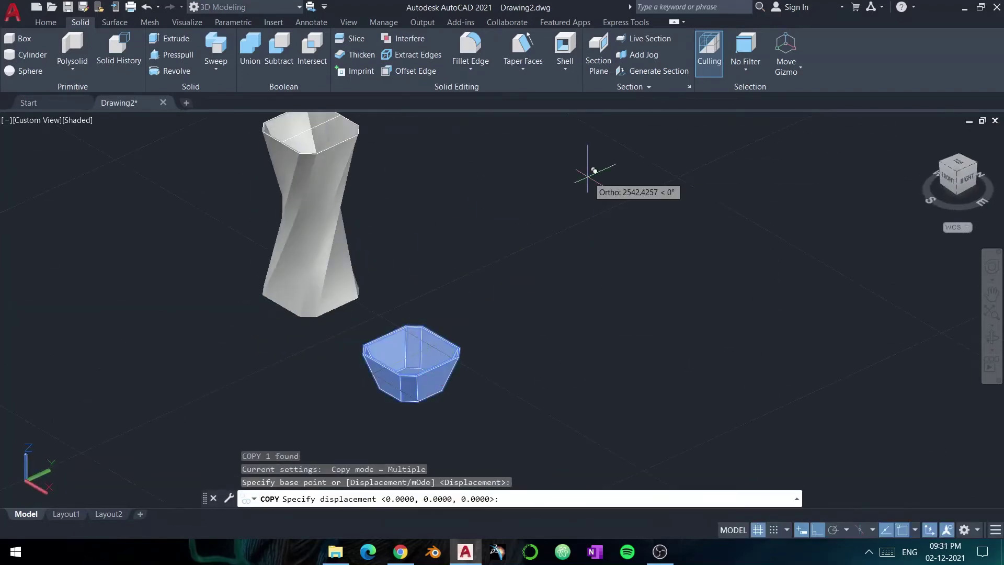
key("Escape")
key("Return")
left_click(439, 351)
key("Return")
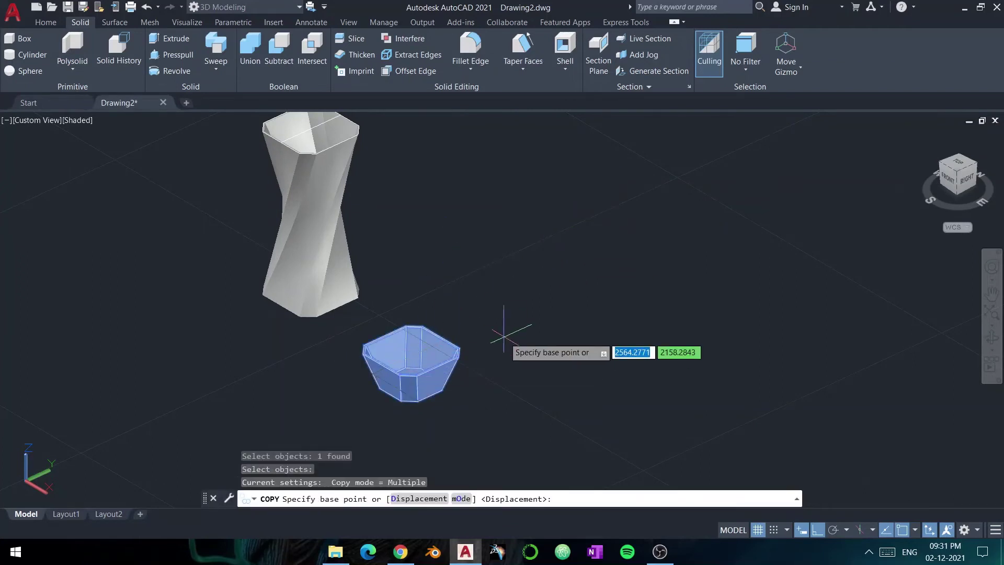
left_click(510, 353)
left_click(510, 249)
key("Escape")
Rotate the copied bowl 180° in 3D to flip it upside down.
left_click(411, 256)
left_click(46, 22)
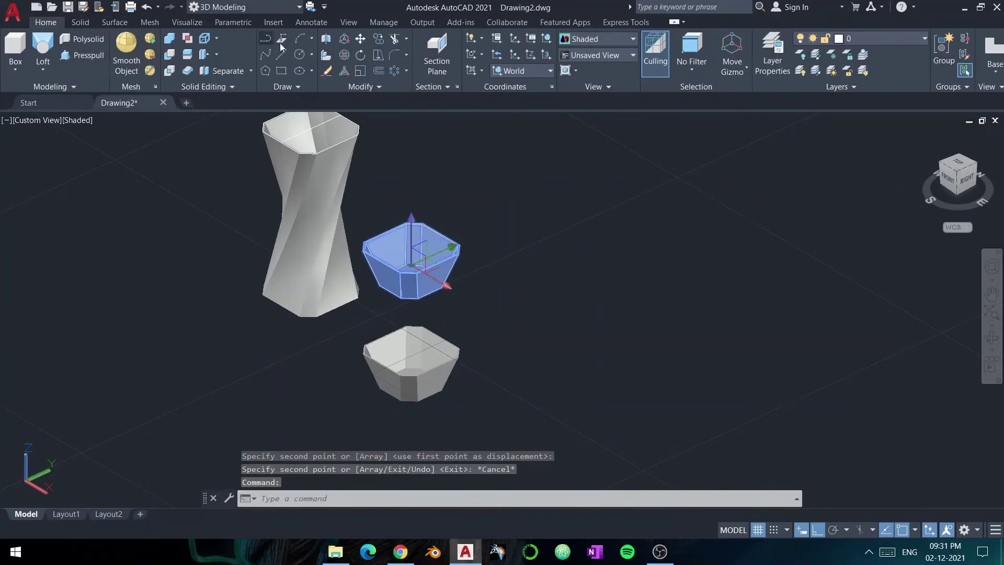
left_click(344, 39)
left_click(411, 281)
left_click(411, 230)
key("Return")
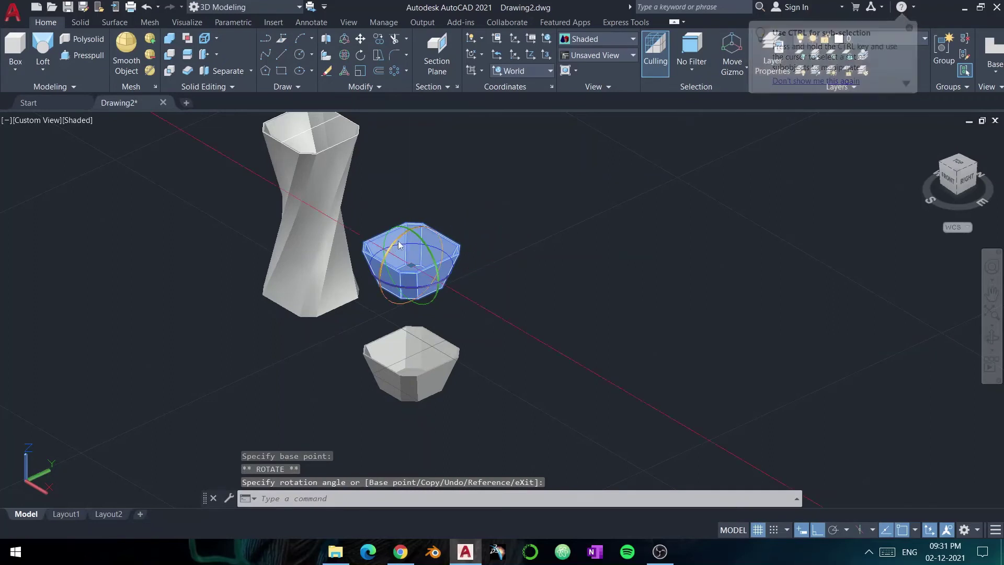
left_click(413, 261)
key("Escape")
Move the flipped bowl onto the top of the twisted vase.
type("m")
key("Return")
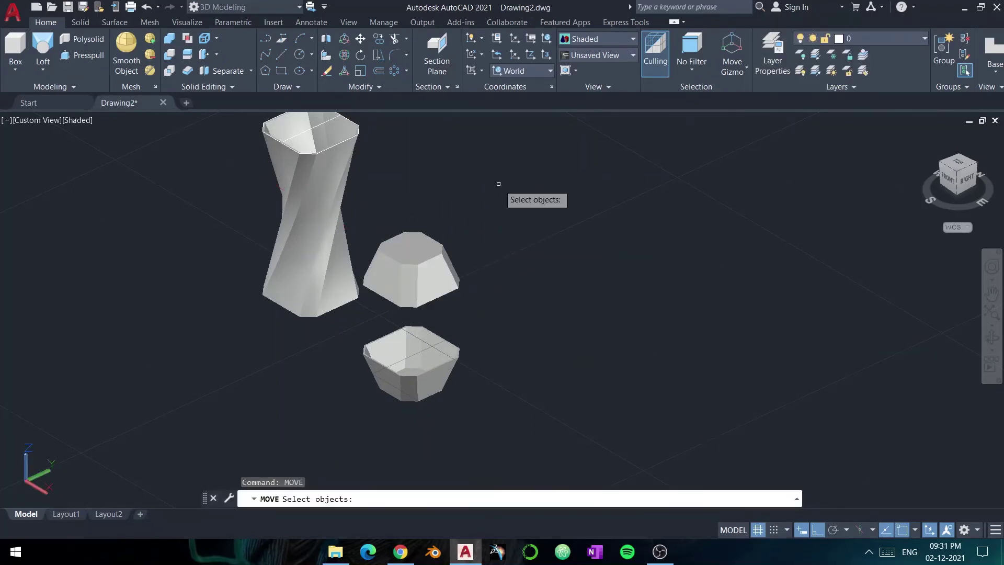
scroll(421, 306, "up", 3)
left_click(419, 308)
key("Return")
scroll(416, 307, "down", 5)
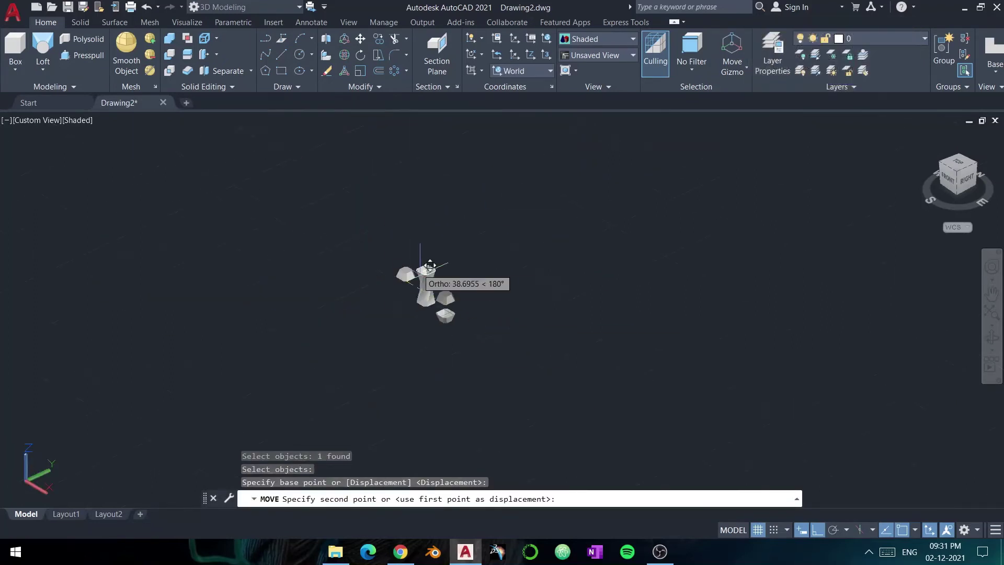
scroll(425, 277, "up", 3)
scroll(381, 269, "up", 2)
scroll(381, 274, "up", 4)
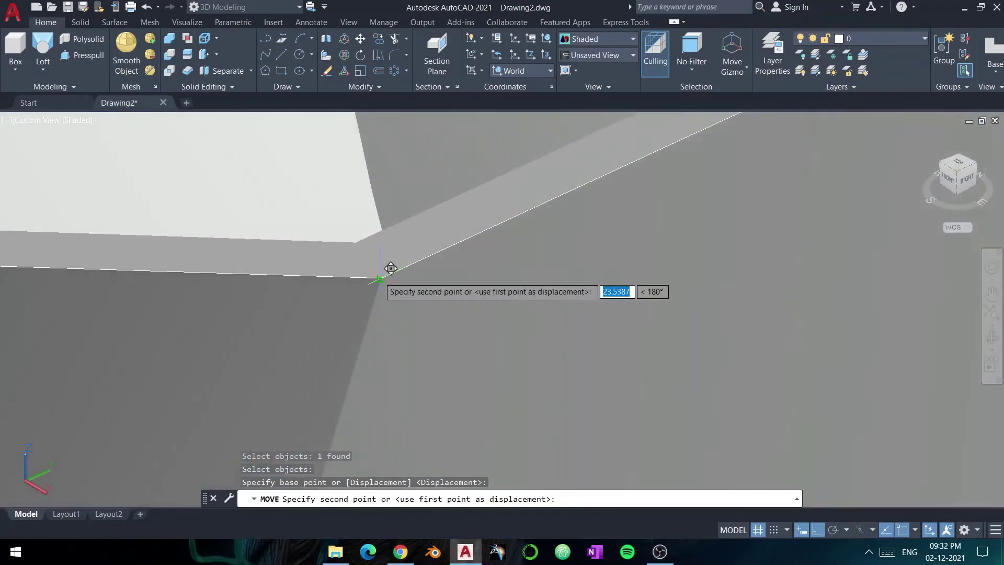
left_click(385, 271)
scroll(473, 281, "down", 5)
Move the other bowl by its corner onto the vase's bottom corner.
left_click(462, 280)
left_click(461, 280)
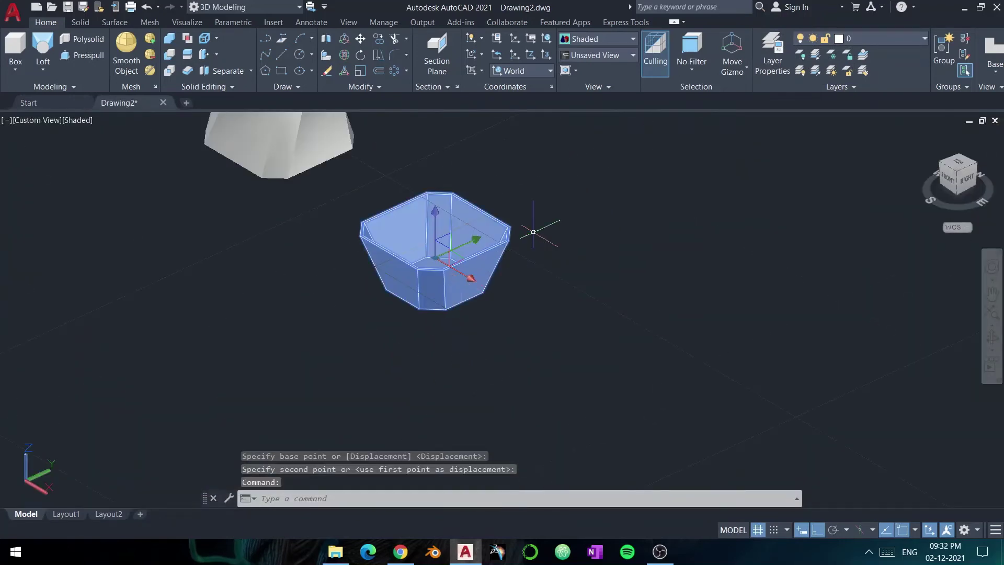
key("Return")
scroll(471, 293, "up", 5)
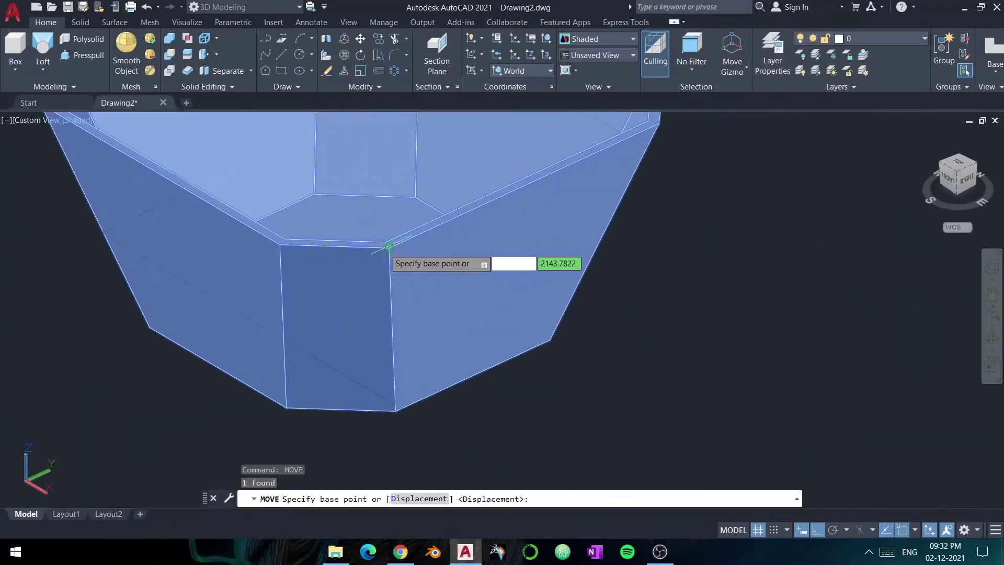
left_click(386, 247)
scroll(314, 256, "down", 6)
scroll(232, 267, "up", 4)
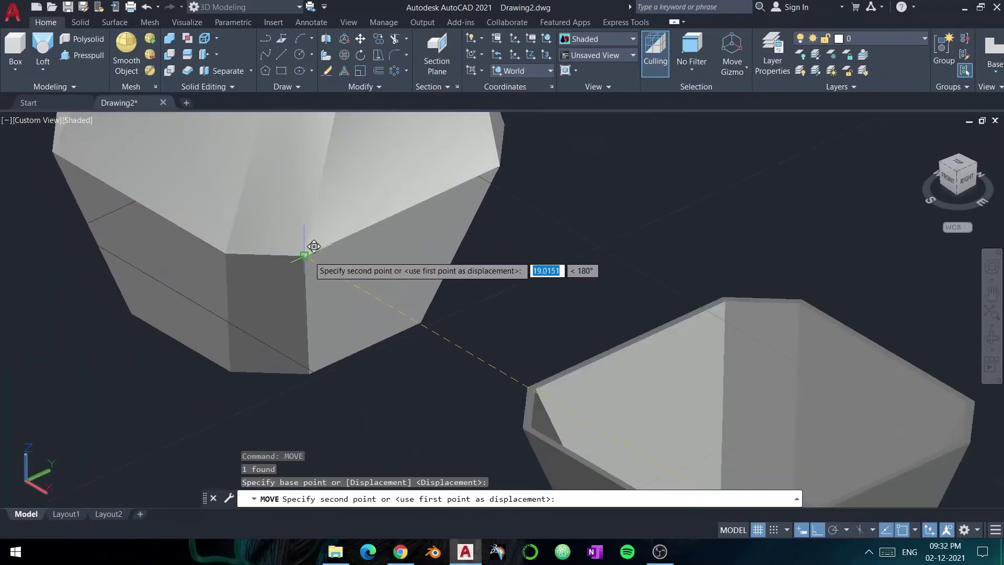
left_click(310, 251)
scroll(532, 300, "down", 6)
scroll(528, 256, "up", 6)
scroll(583, 366, "down", 4)
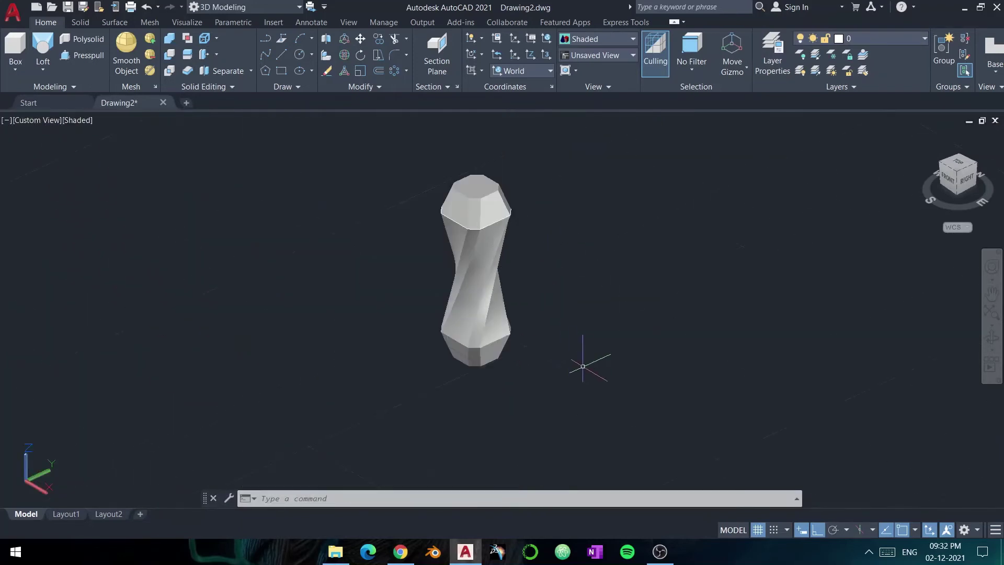
type("c")
Draw a 2.5-radius circle beside the vase and offset it 0.3 outward.
key("Return")
left_click(618, 366)
key("Return")
scroll(638, 363, "up", 3)
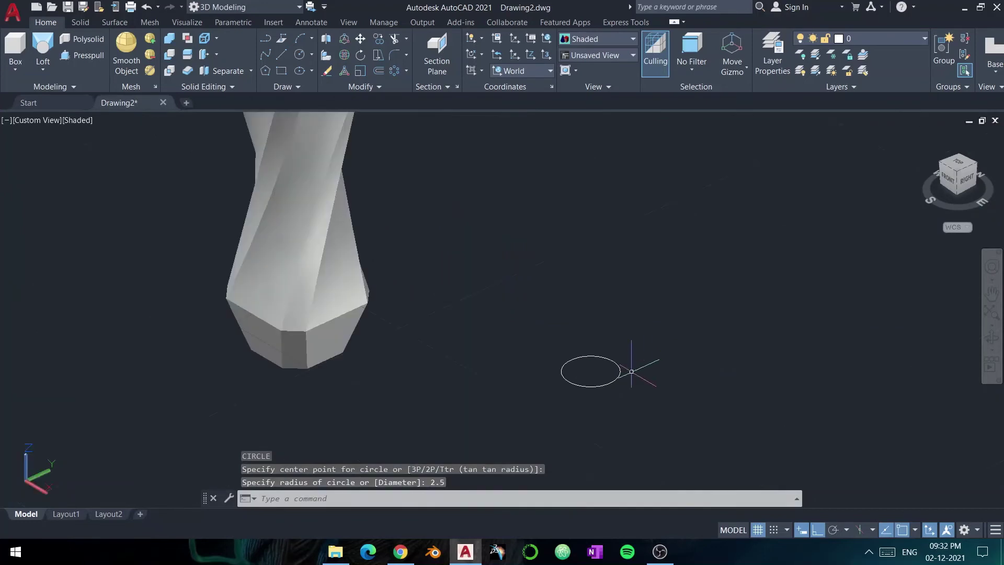
left_click(620, 368)
type("o")
key("Return")
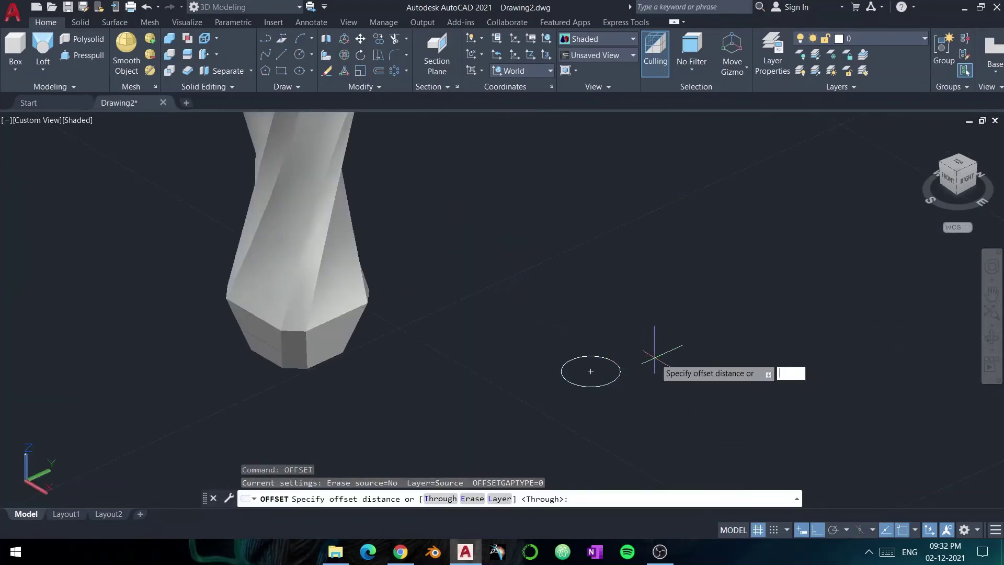
type("0.3")
key("Return")
left_click(620, 372)
left_click(649, 380)
key("Escape")
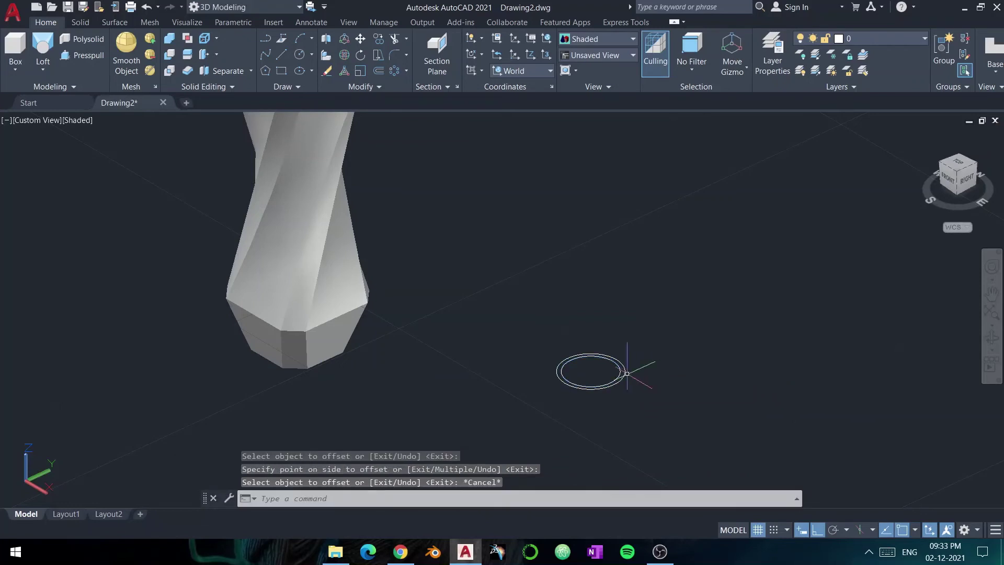
Extrude the circle into a cylinder of height 3.
left_click(614, 373)
type("ecify height of ext")
key("Return")
type("3")
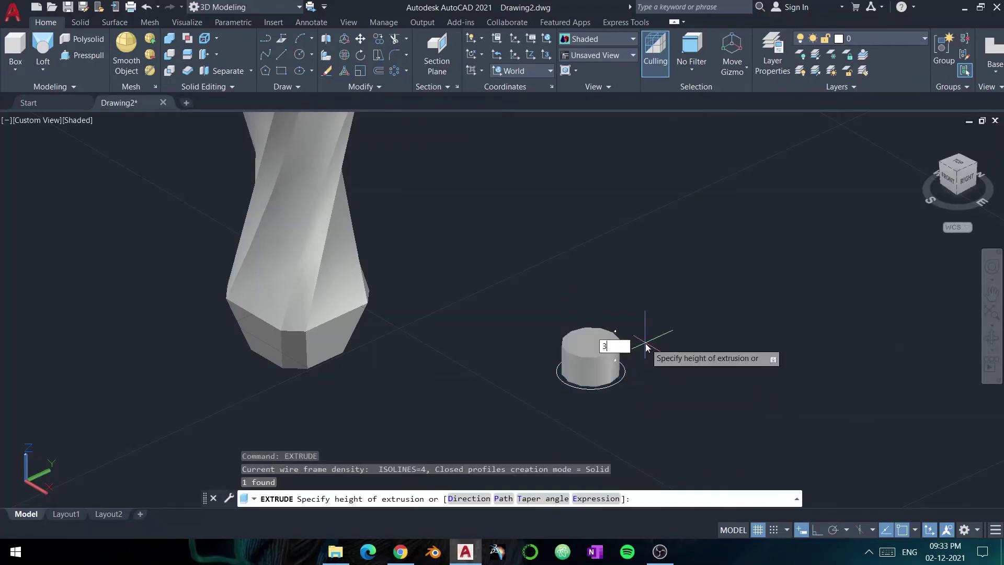
key("Return")
key("ctrl+z")
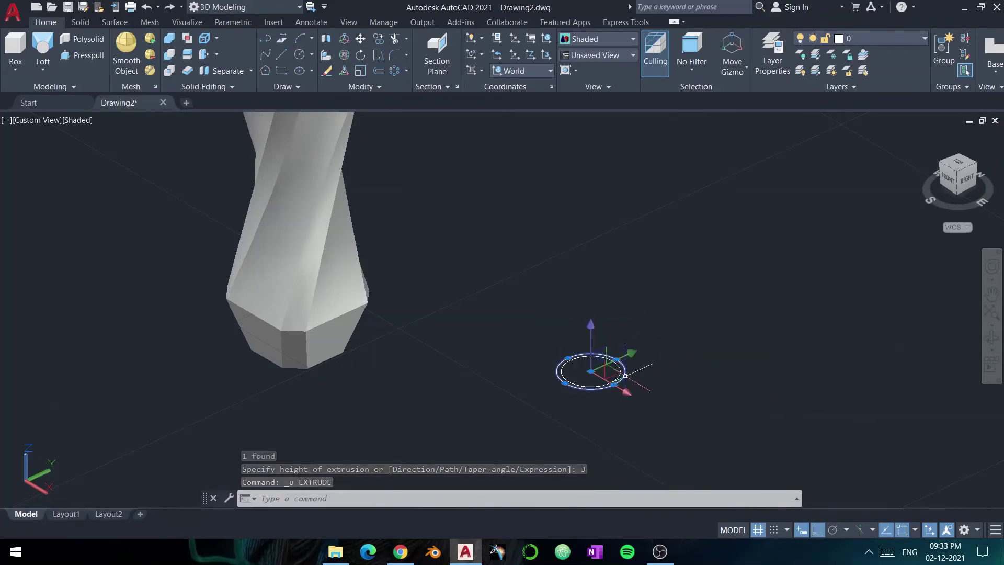
type("ext")
key("Return")
type("3")
key("Return")
mouse_move(657, 347)
middle_mouse_down("shift")
mouse_move(582, 335)
mouse_move(594, 305)
middle_mouse_up("shift")
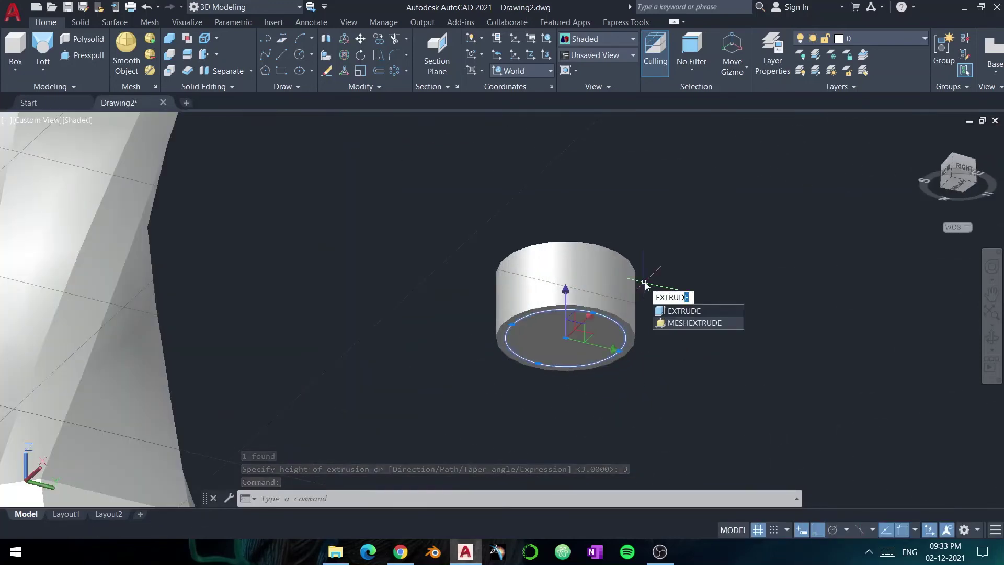
Extrude the inner circle into a taller cylinder and lower it through the ring.
key("Return")
left_click(617, 173)
left_click(564, 157)
left_click(579, 245)
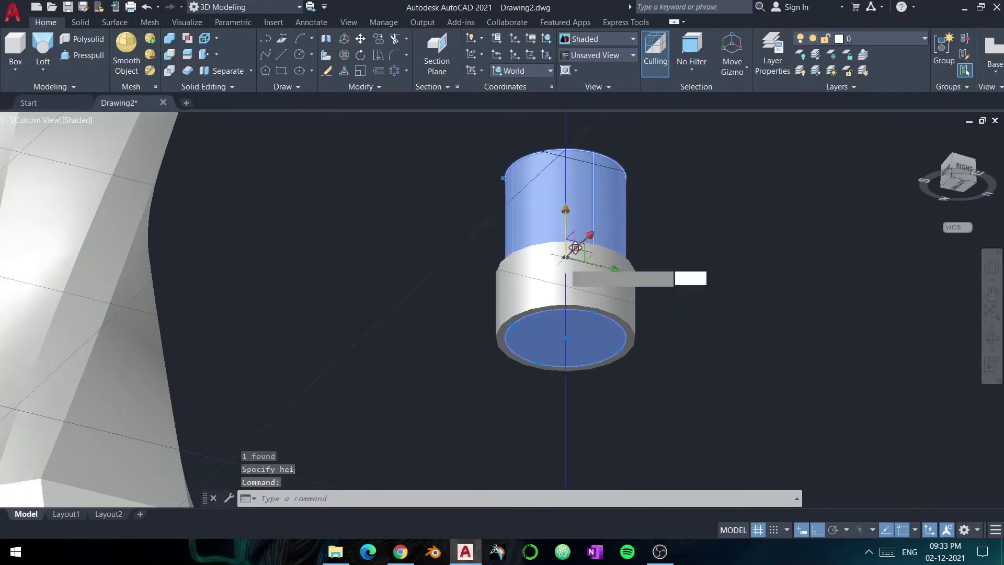
left_click(712, 244)
key("Escape")
middle_click_drag(712, 244, 403, 264, "shift")
scroll(403, 265, "down", 5)
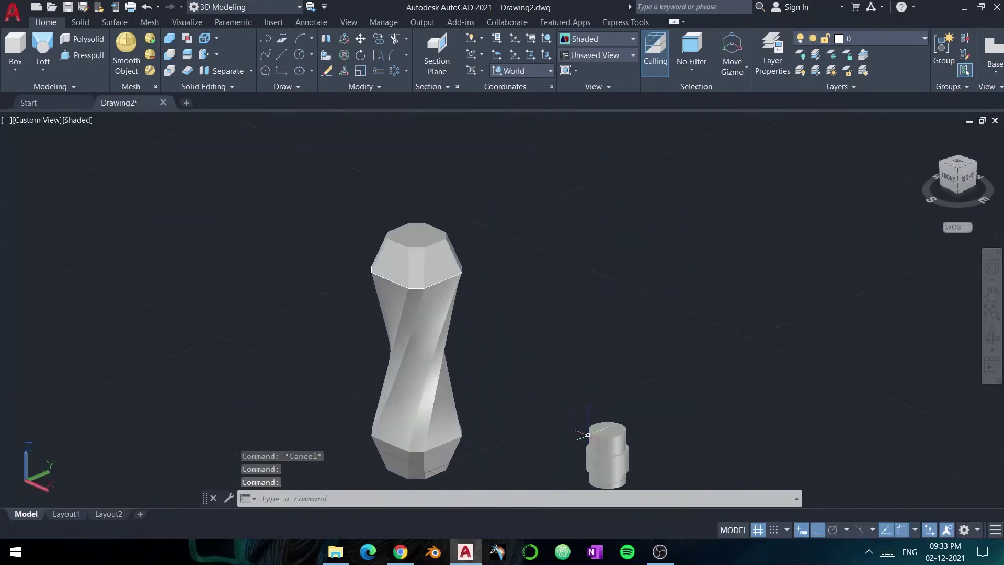
Draw a diagonal reference line between opposite corners of the vase top.
left_click(283, 54)
scroll(414, 267, "up", 3)
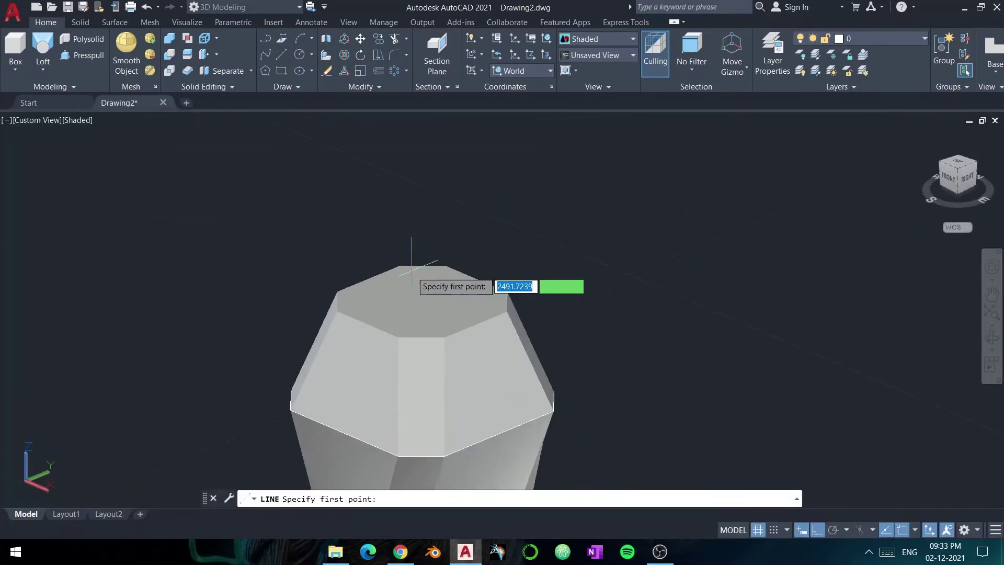
left_click(366, 285)
left_click(468, 329)
key("Escape")
scroll(468, 330, "down", 1)
scroll(437, 185, "down", 4)
Move both cylinders from their bottom centre to the centre of the vase top.
left_click(567, 366)
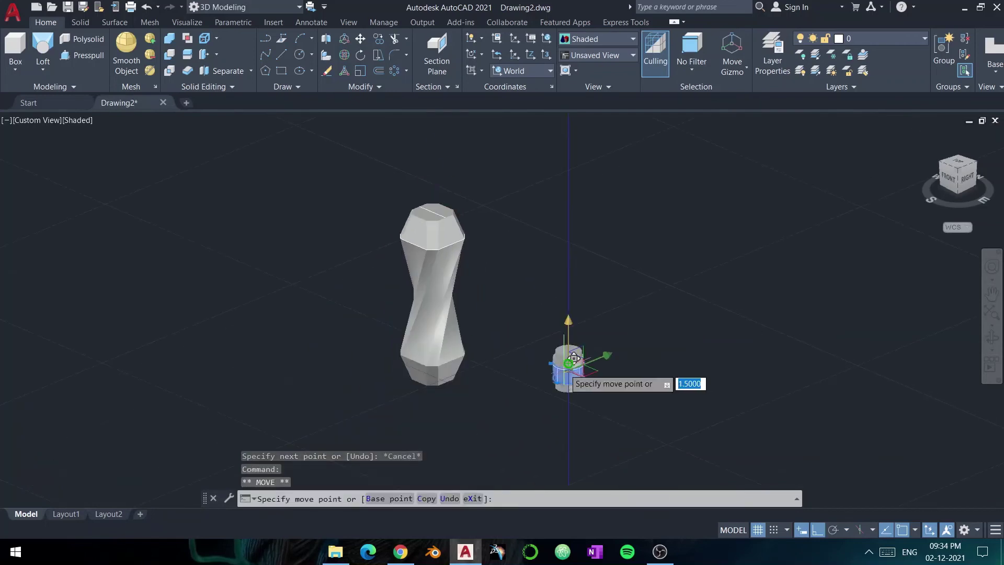
key("Escape")
type("move")
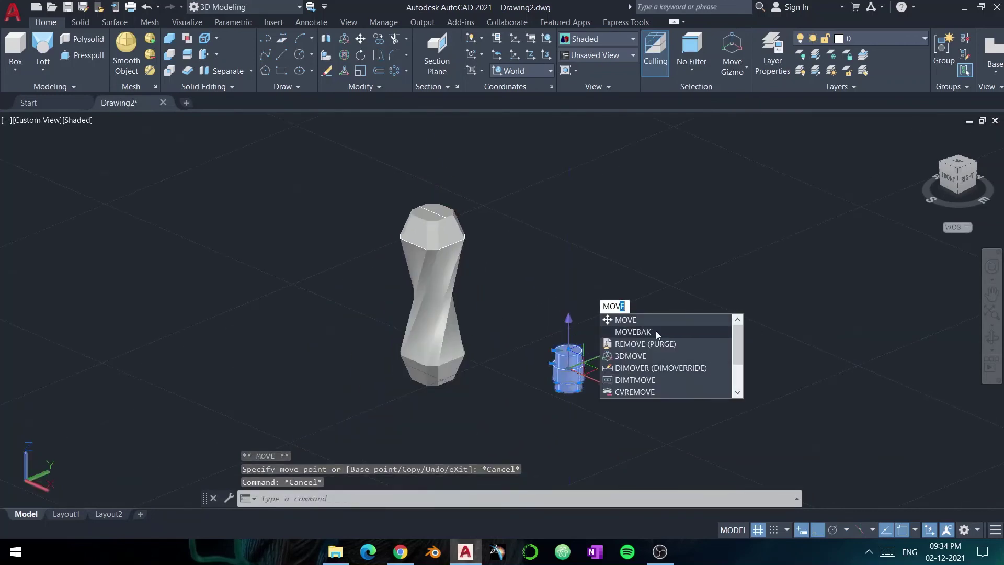
key("Return")
scroll(580, 408, "up", 3)
scroll(558, 383, "up", 2)
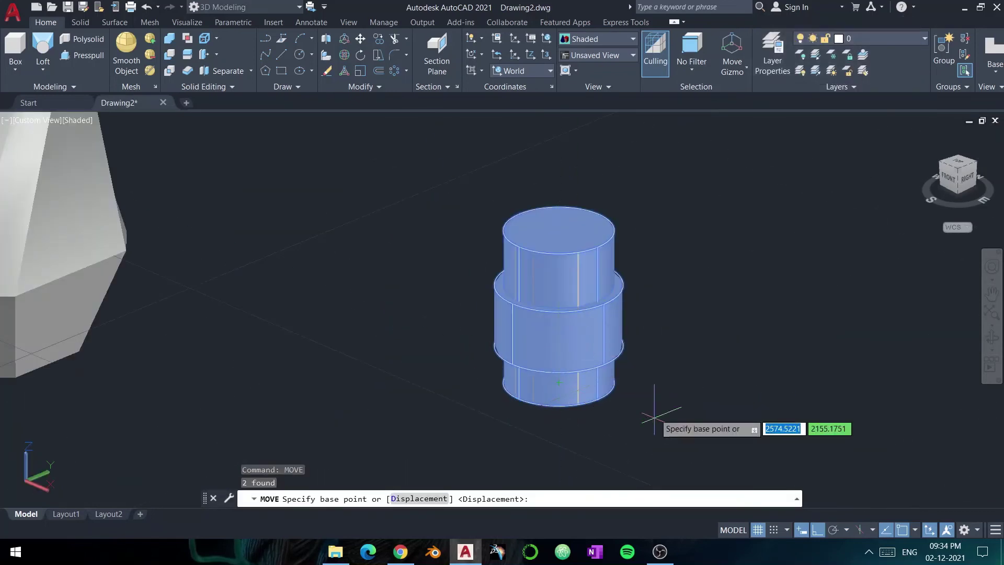
left_click(558, 346)
scroll(220, 156, "down", 3)
scroll(330, 134, "up", 3)
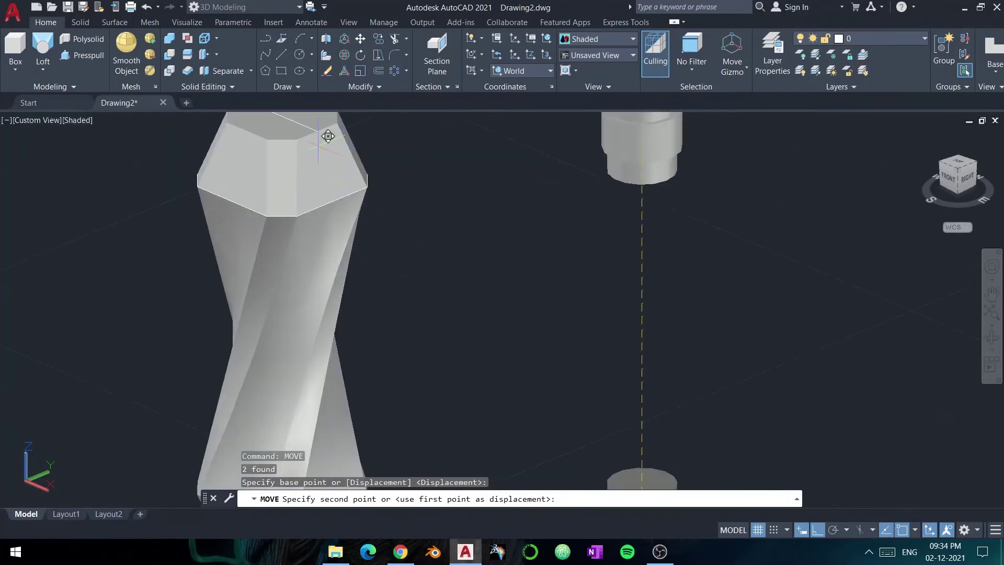
scroll(325, 223, "up", 2)
left_click(338, 228)
scroll(339, 229, "down", 3)
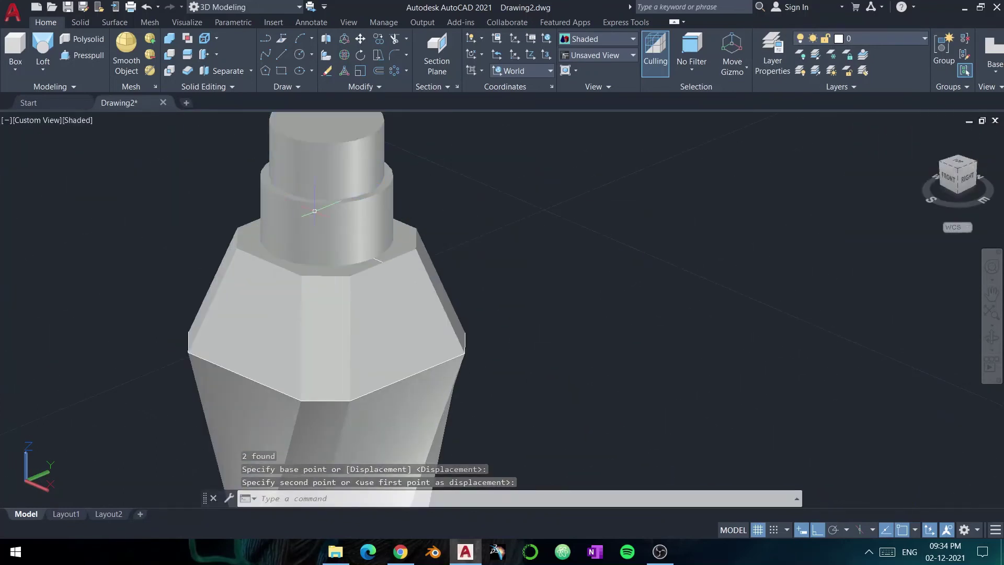
Select the vase and begin a union of the solids.
left_click(360, 215)
scroll(476, 236, "down", 3)
scroll(417, 355, "up", 3)
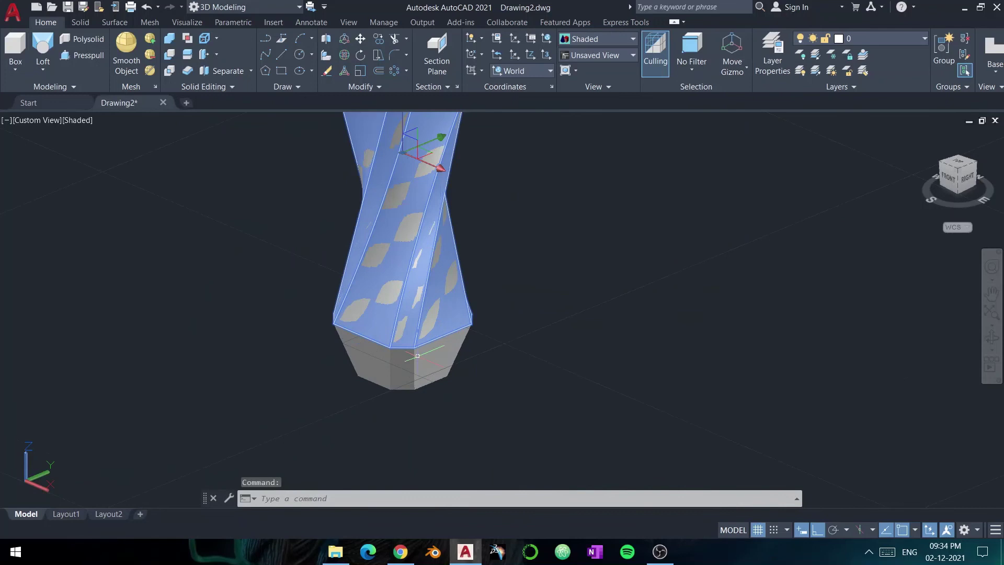
left_click(175, 56)
scroll(335, 235, "down", 3)
Union the vase with the bottom and top caps into a single solid.
scroll(335, 235, "down", 2)
left_click(334, 236)
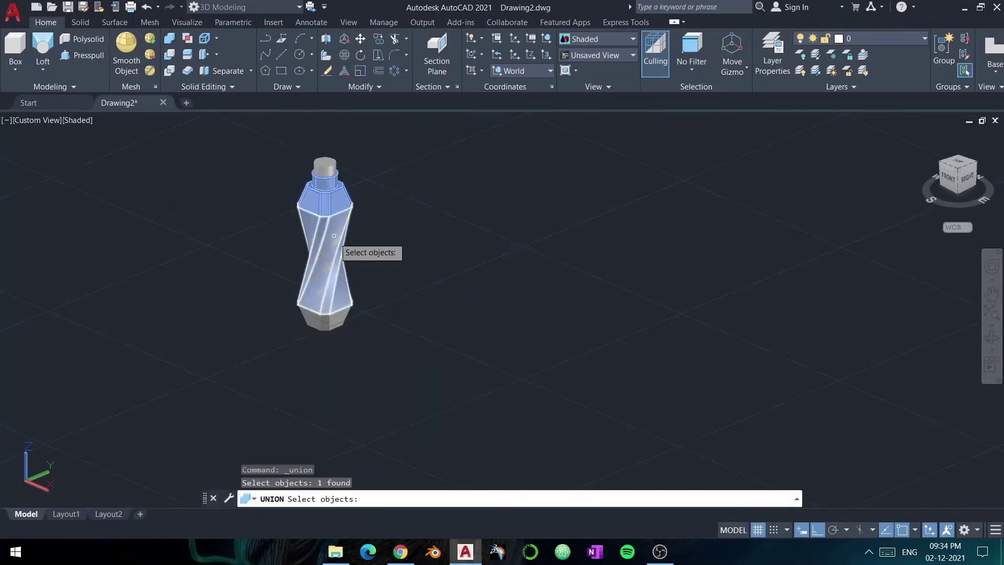
left_click(324, 319)
left_click(325, 166)
key("Return")
Subtract the inner cylinder from the bottle with SU to hollow the neck.
scroll(279, 157, "up", 3)
type("su")
key("Return")
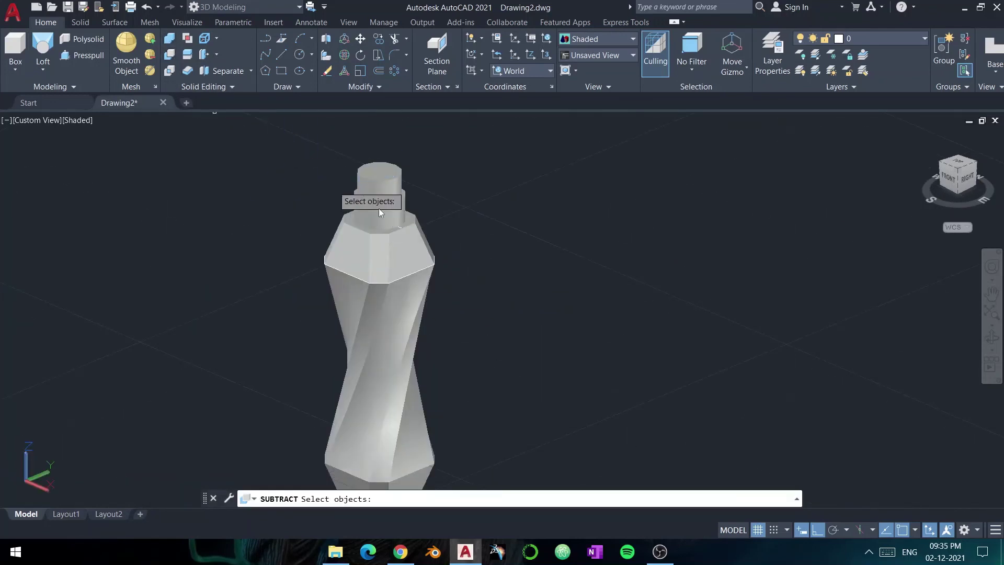
left_click(413, 230)
key("Return")
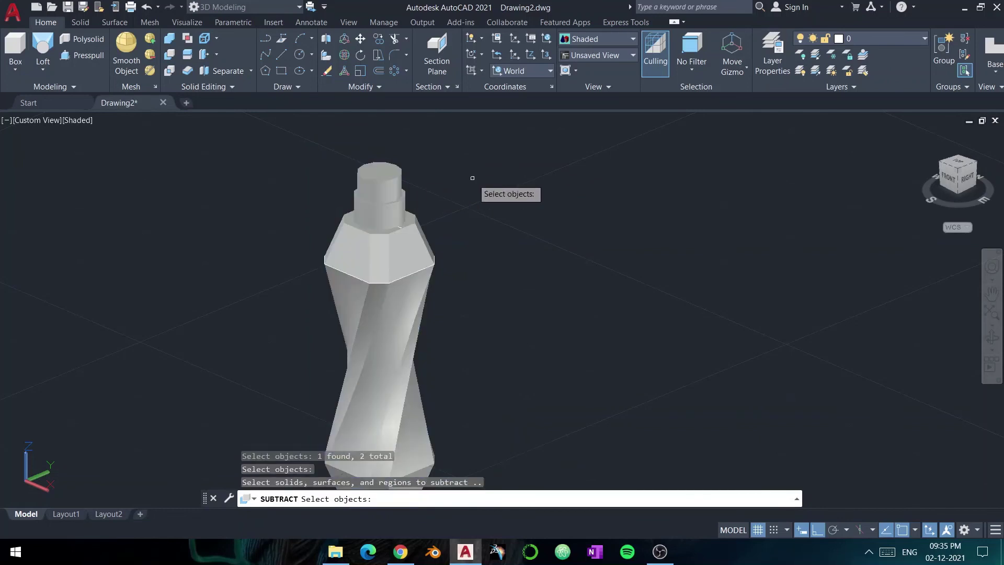
key("Escape")
key("Return")
left_click(375, 254)
key("Return")
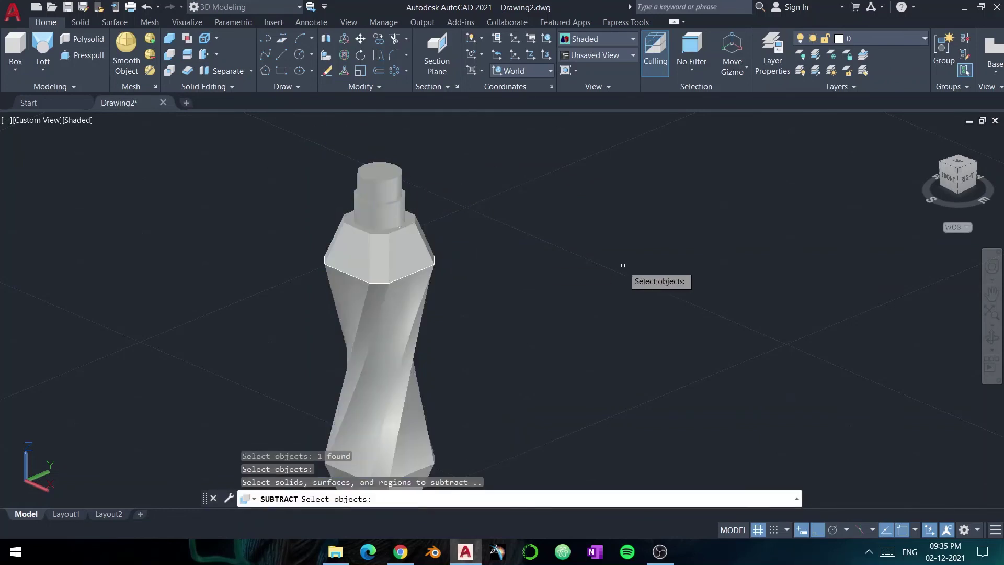
key("Return")
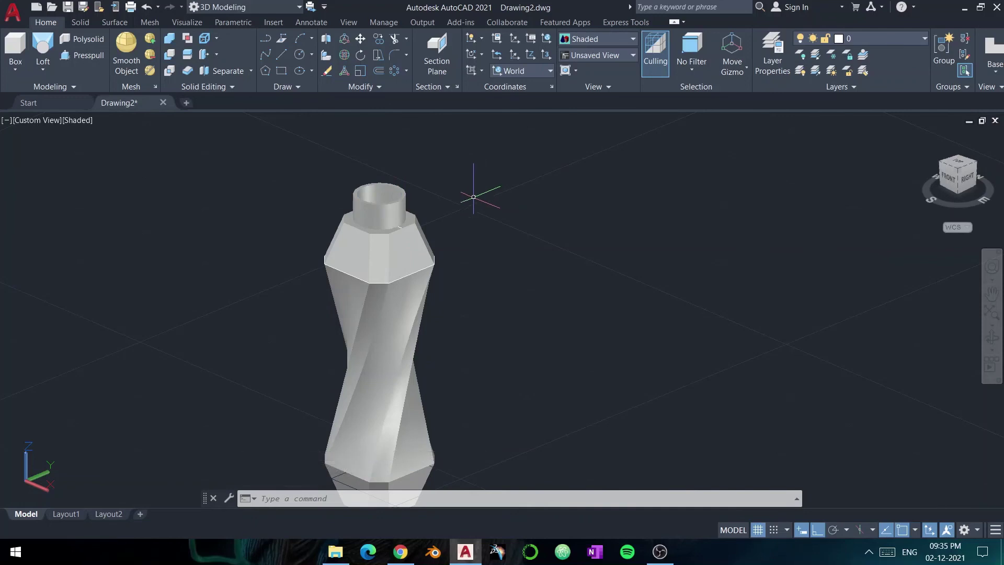
Window-select the 10 leftover construction objects and delete them.
scroll(473, 198, "down", 4)
left_click(437, 262)
left_click(439, 286)
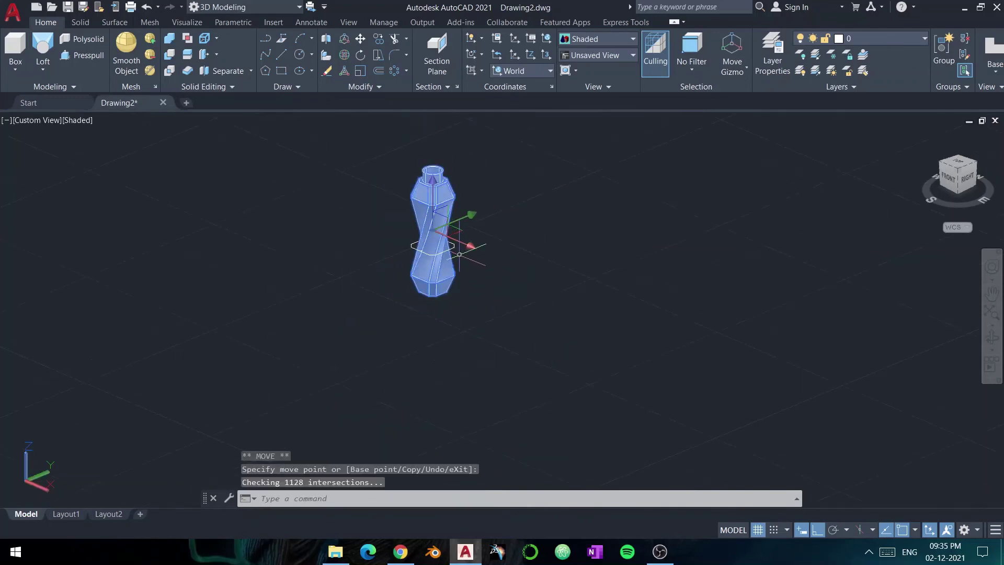
key("Escape")
left_click(385, 212)
left_click(461, 269)
key("Delete")
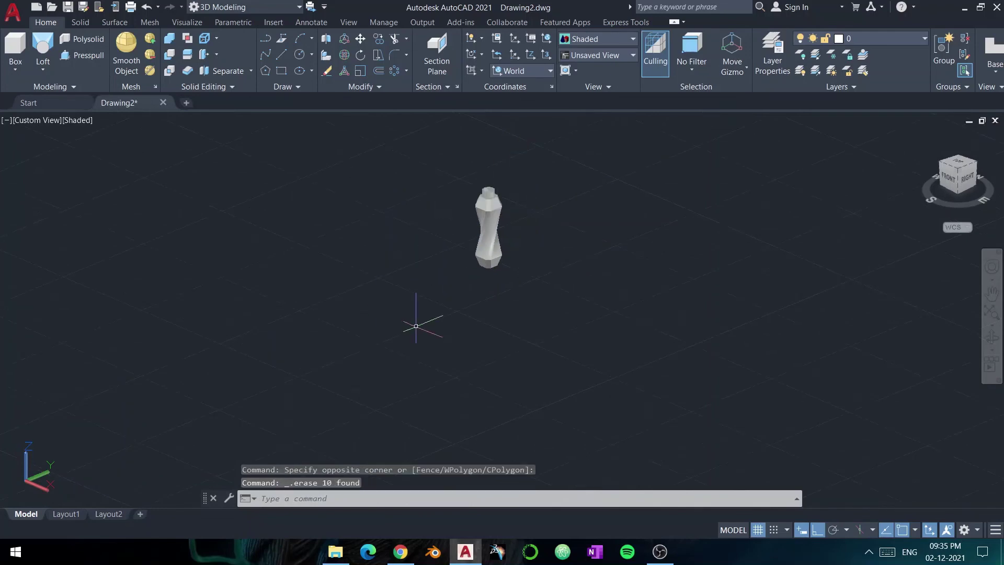